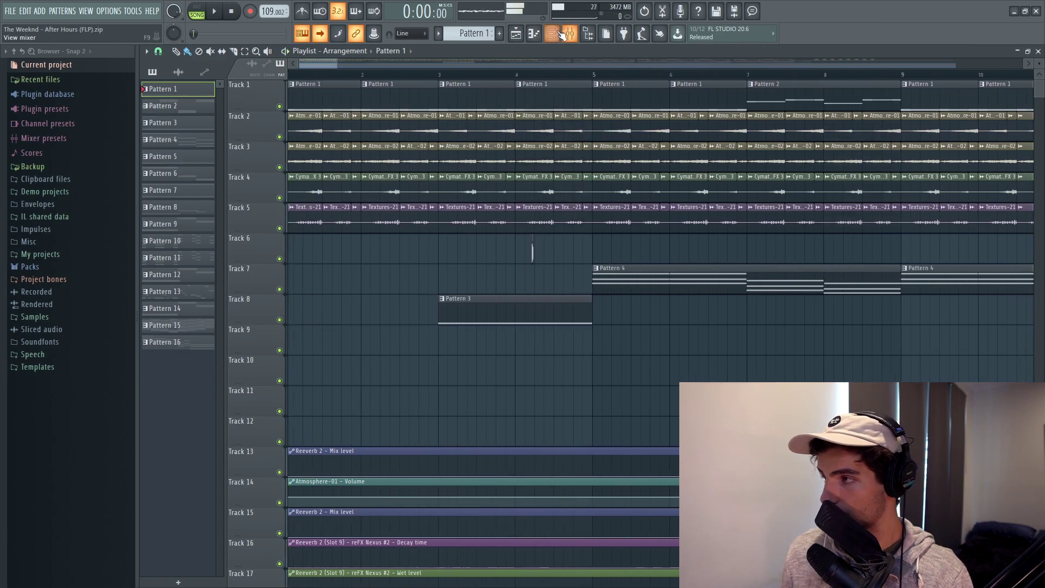
Step: Open the Omnisphere_2 channel's instrument and examine the Pluck Down patch's layer A, layer B and FX settings
left_click(551, 33)
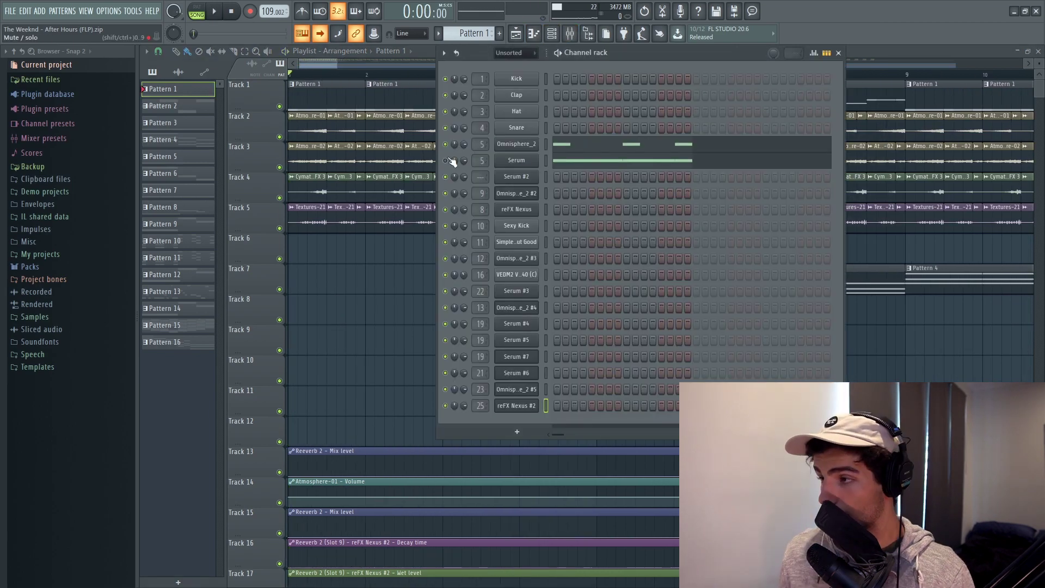
left_click(521, 143)
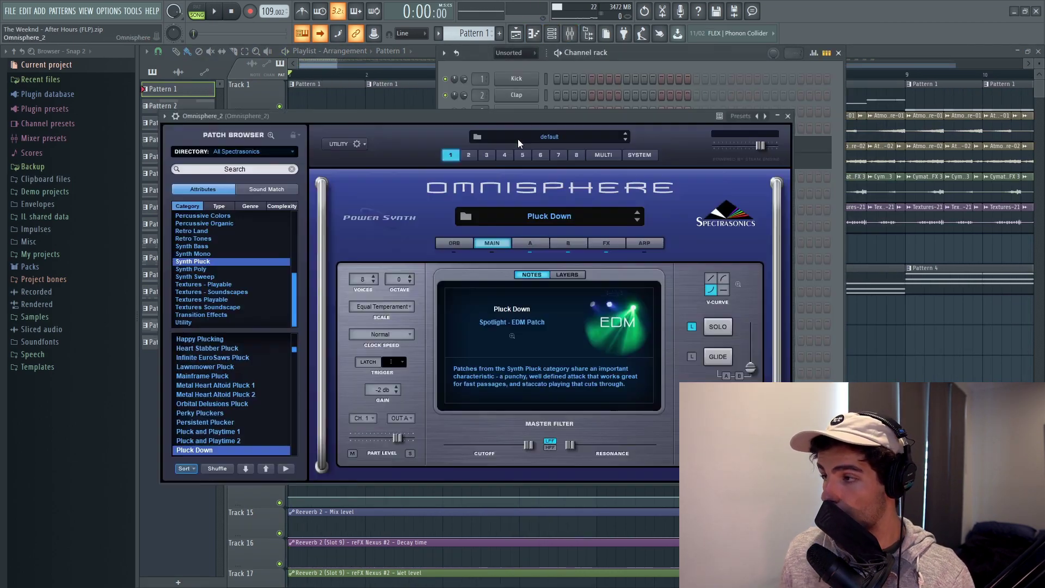
left_click(530, 243)
left_click(568, 243)
left_click(606, 243)
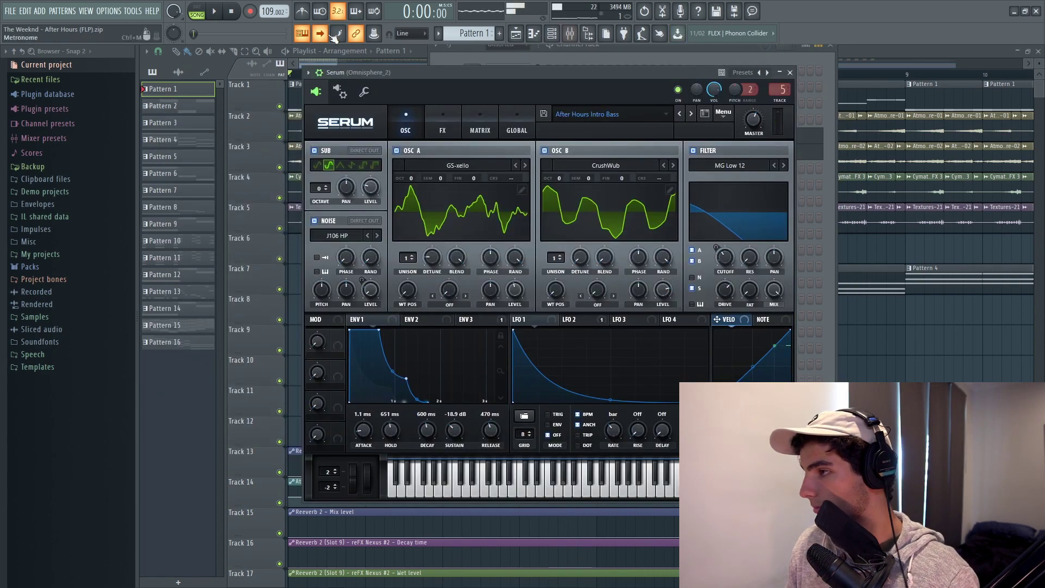
Step: Check which wavetables are selected for oscillators A and B in Serum's After Hours Intro Bass preset
left_click(457, 166)
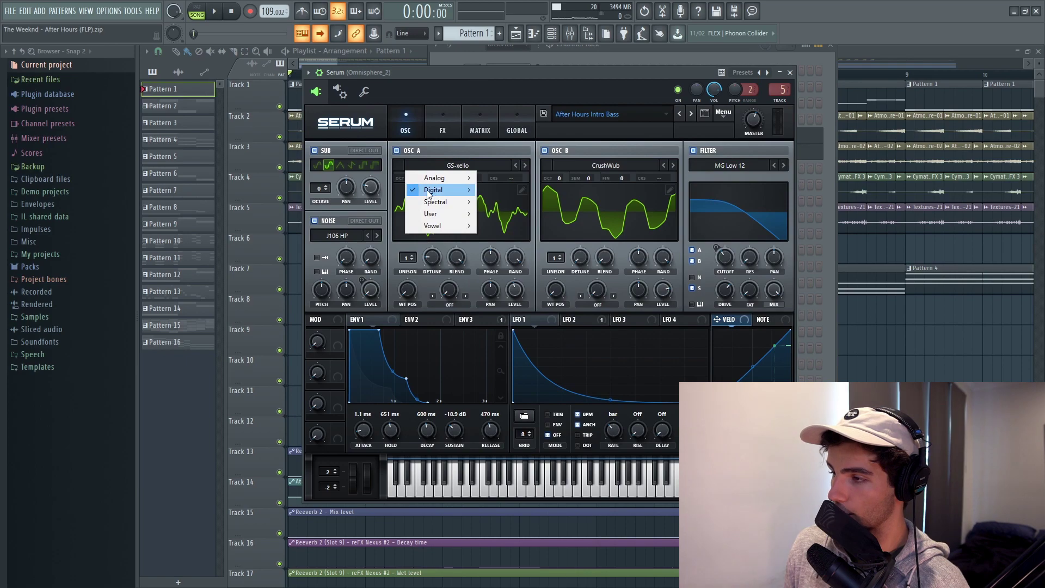
mouse_move(431, 193)
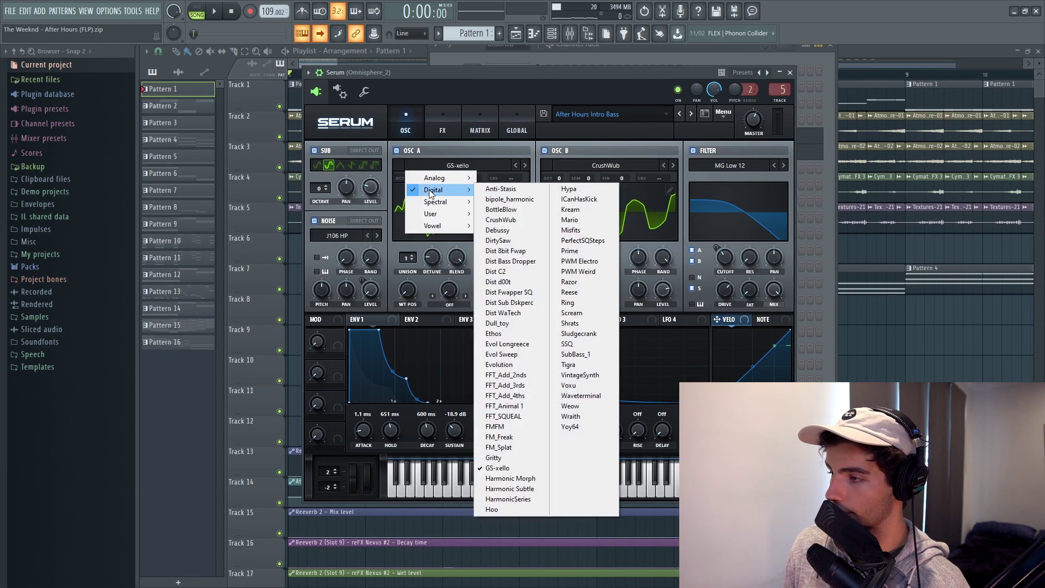
left_click(497, 468)
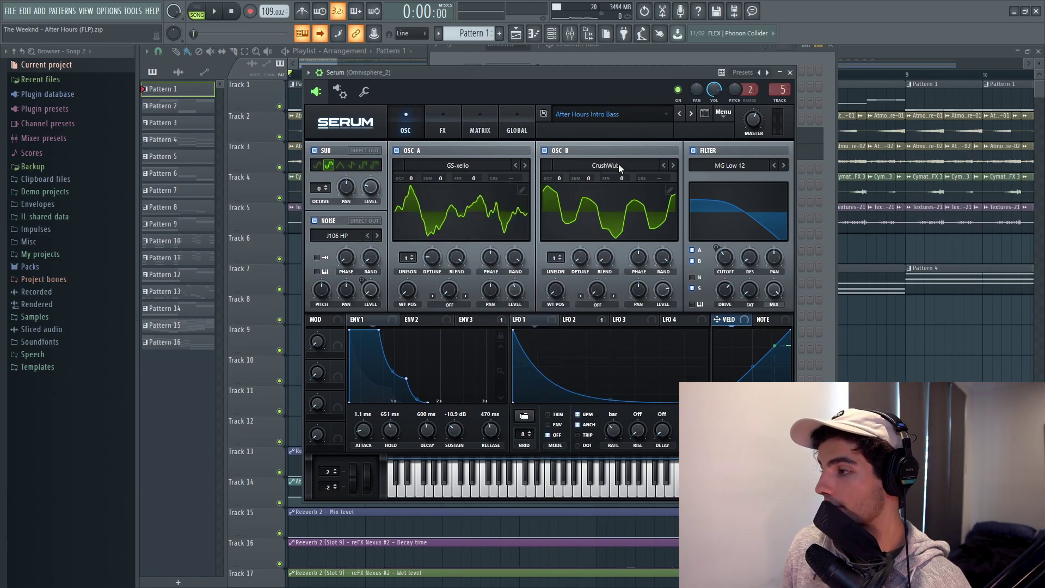
left_click(619, 164)
mouse_move(581, 192)
left_click(601, 408)
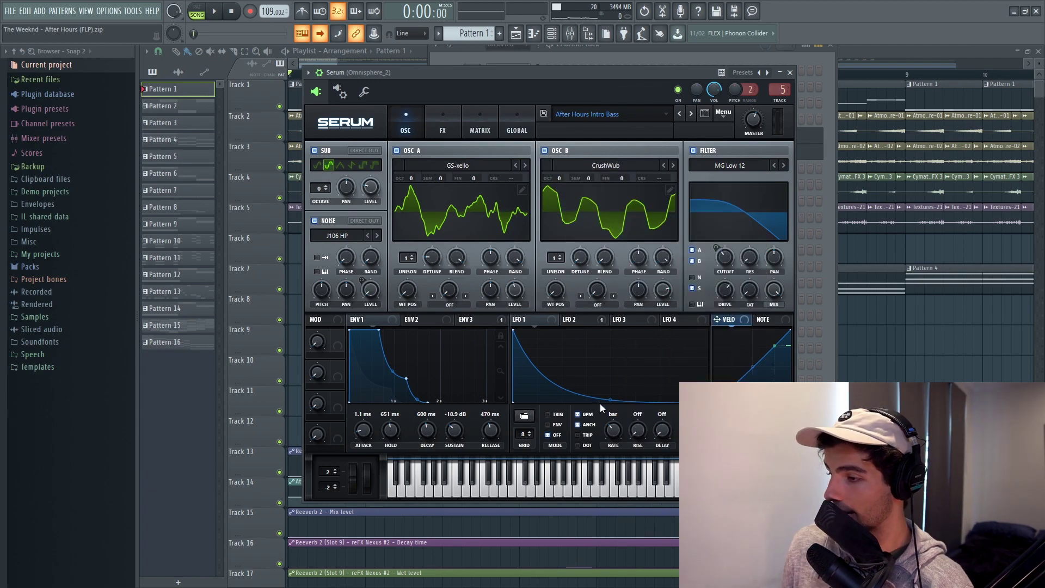
Step: Examine Serum's Env 3 envelope and the Analog sample choice of its noise oscillator
left_click(469, 320)
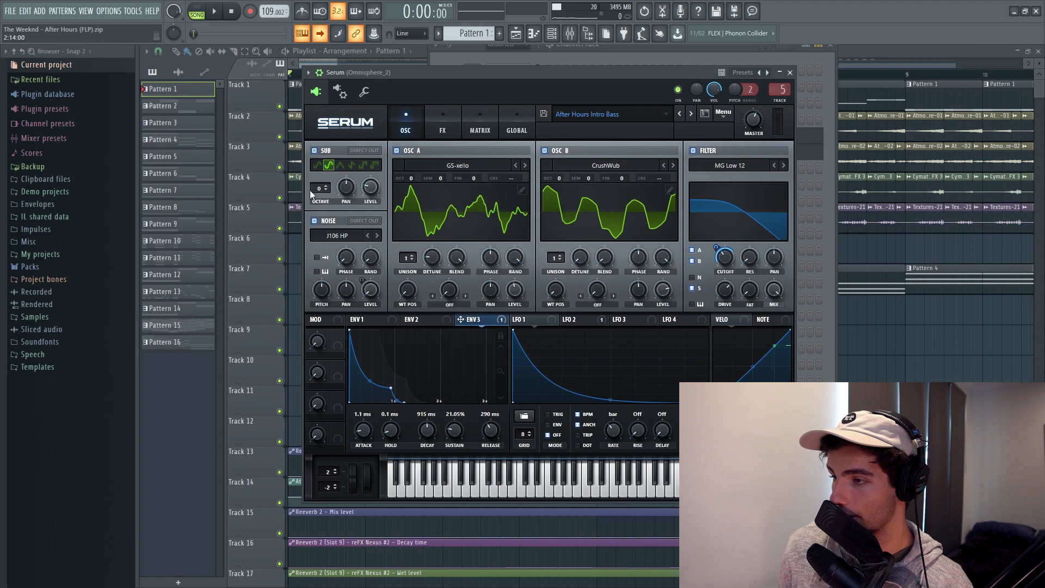
left_click(329, 236)
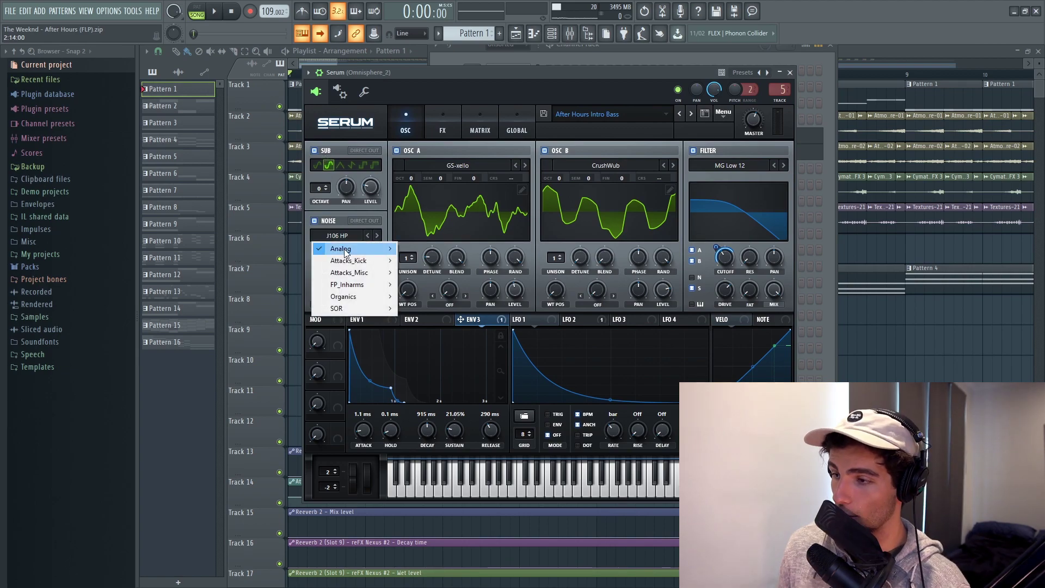
mouse_move(341, 248)
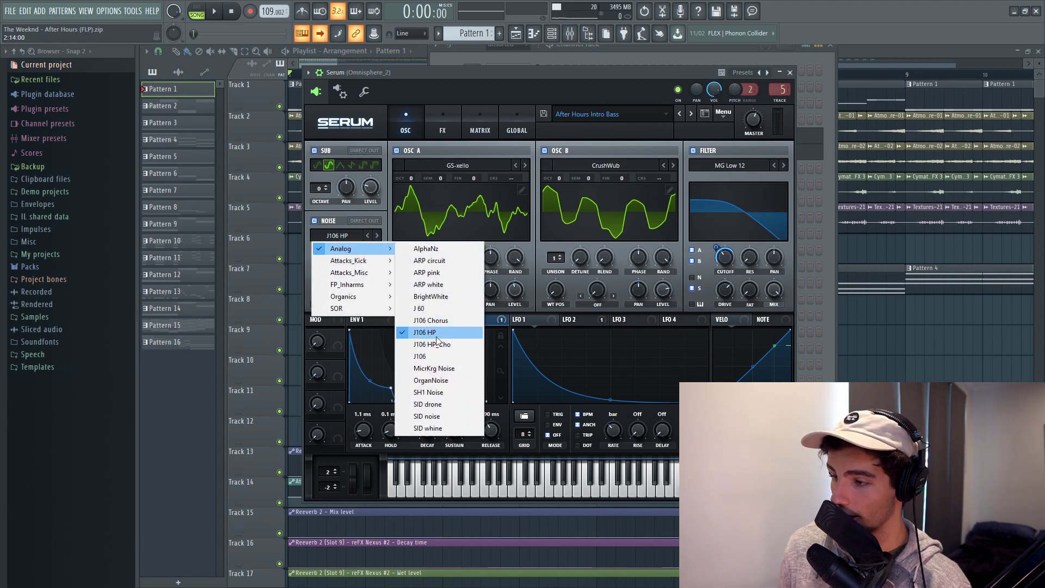
Step: Review the Omnisphere_2 mixer track's effects: both Reeverb 2 slots, both Parametric EQ 2 slots and the Limiter
key("F6")
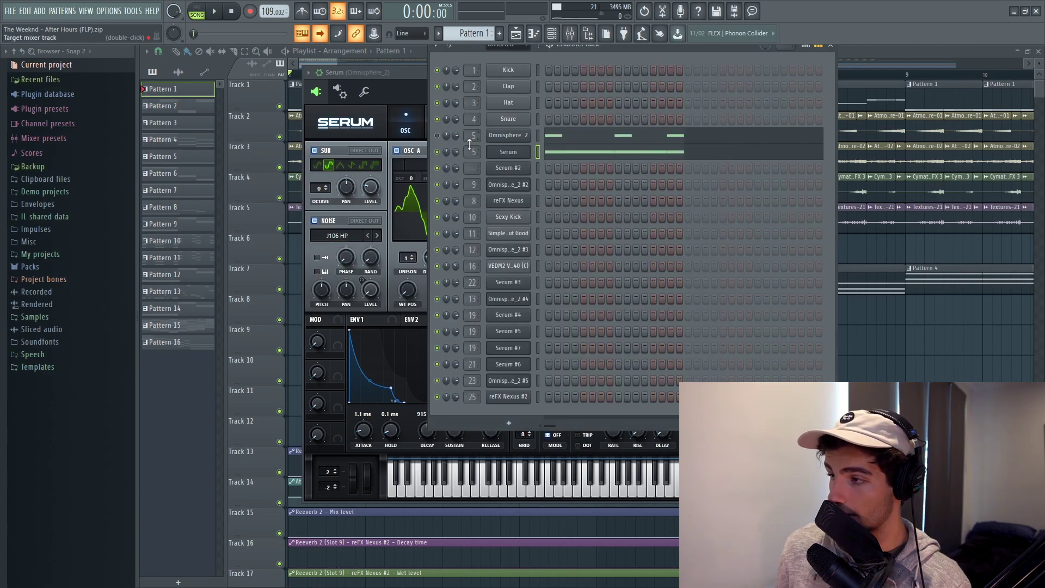
key("F9")
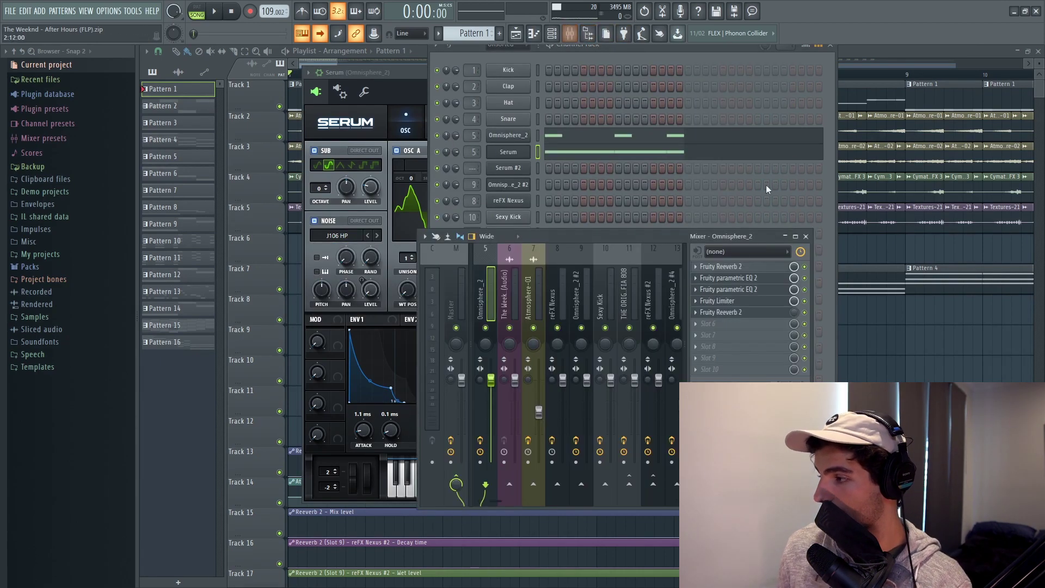
left_click(726, 267)
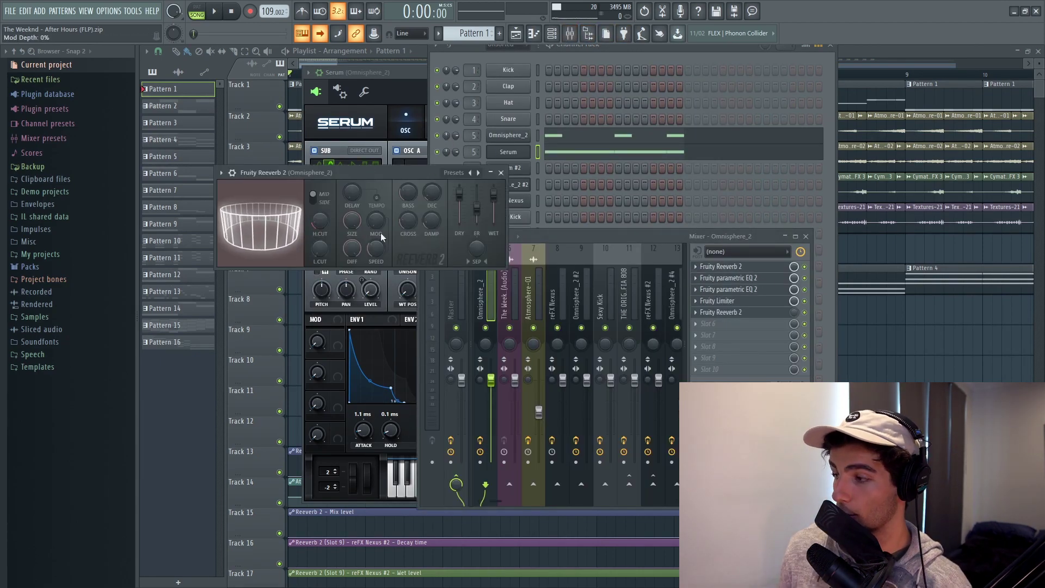
left_click(734, 278)
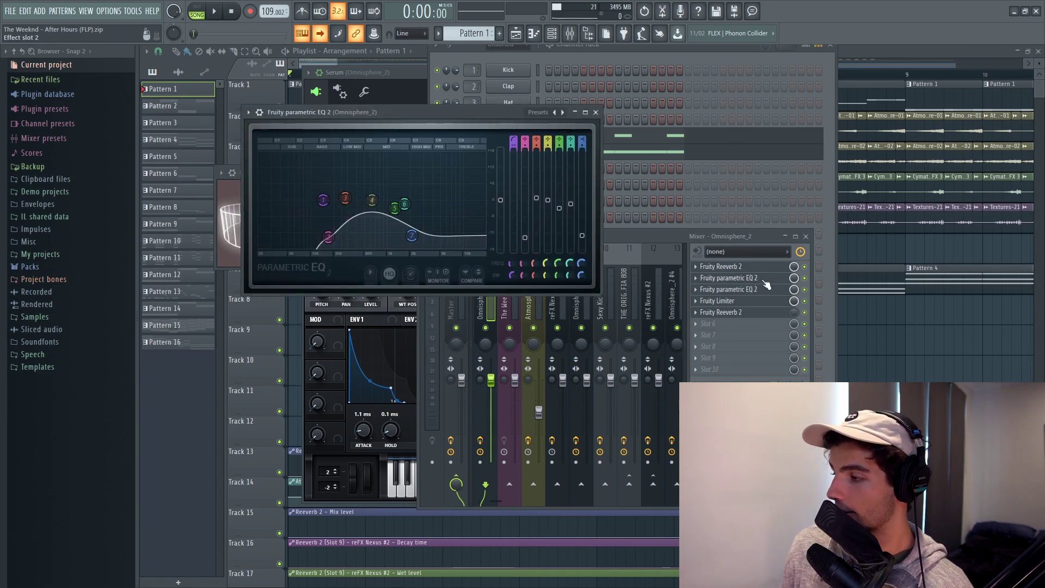
left_click(733, 294)
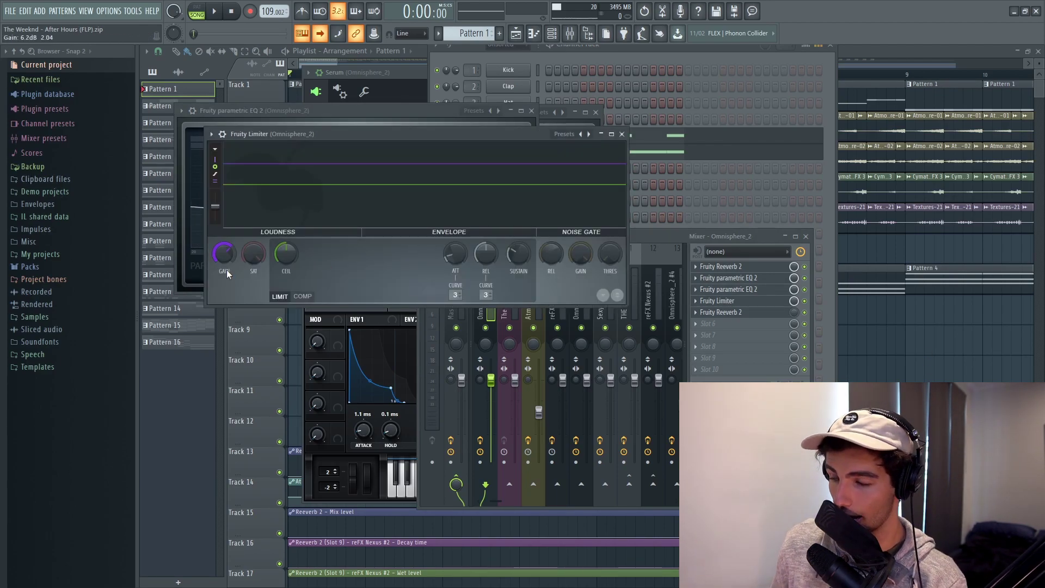
left_click(721, 312)
right_click(794, 312)
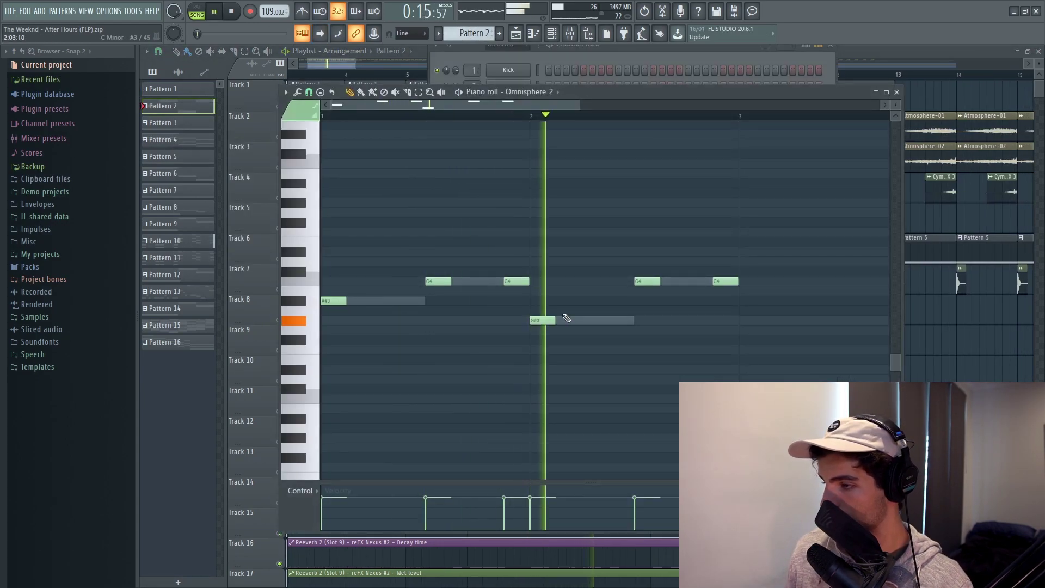
Step: Stop the song, open Pattern 4's chords in the piano roll and play them back
key("space")
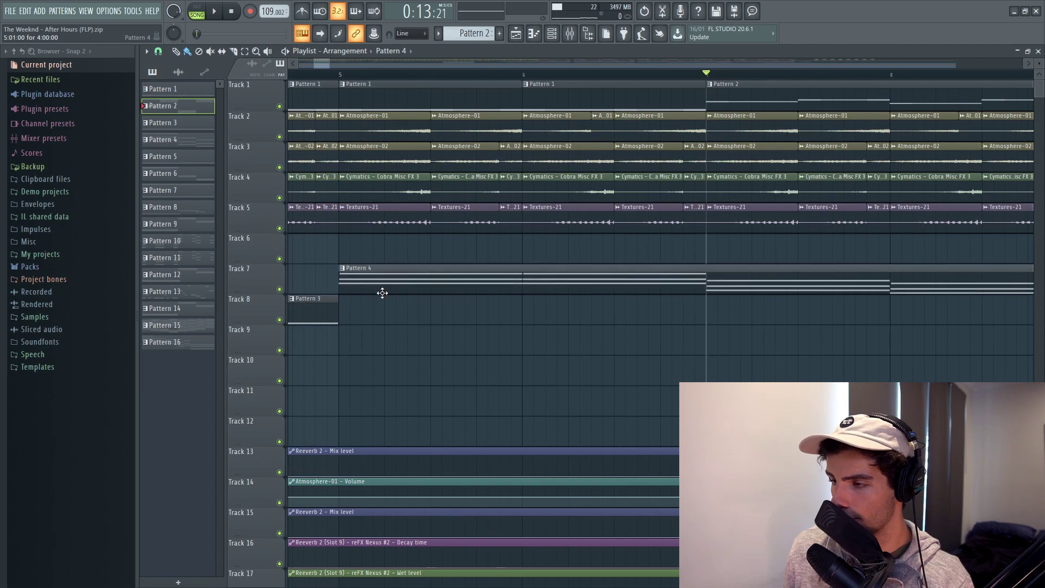
double_click(383, 291)
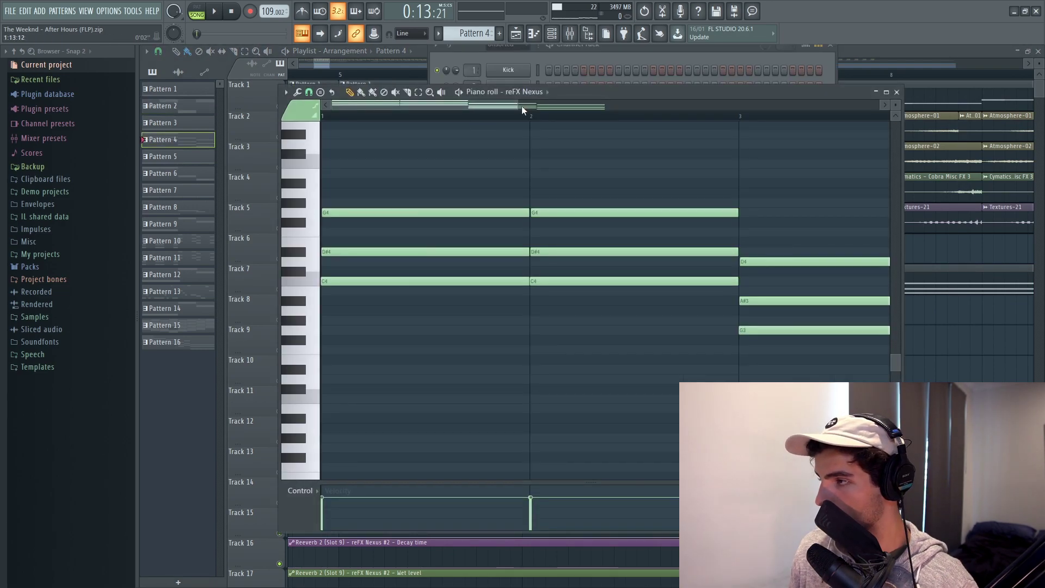
scroll(522, 110, "down", 3)
key("space")
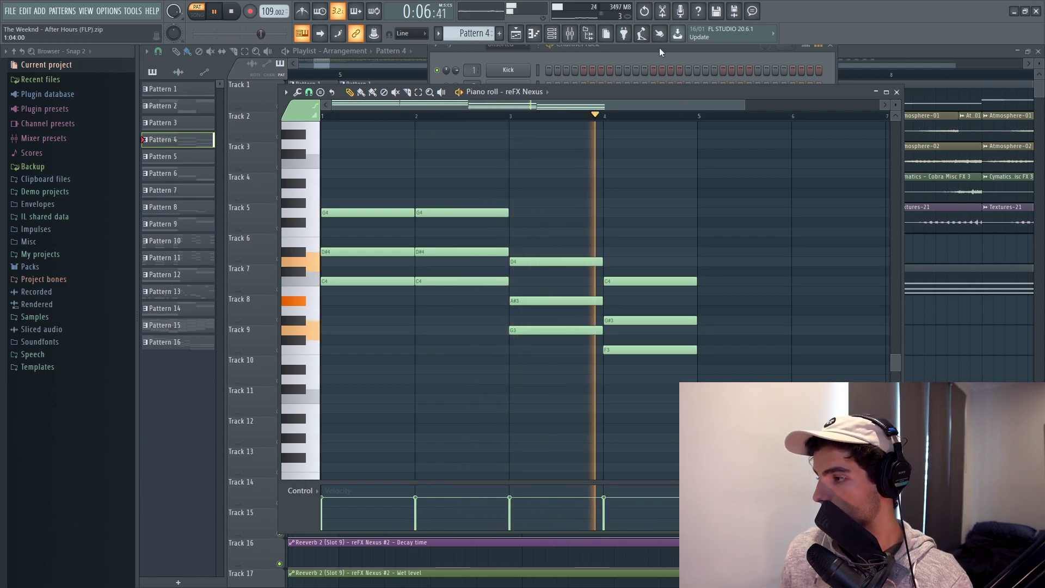
key("space")
Step: Inspect the reFX Nexus instrument's piano preset and start playback of Pattern 4
key("F6")
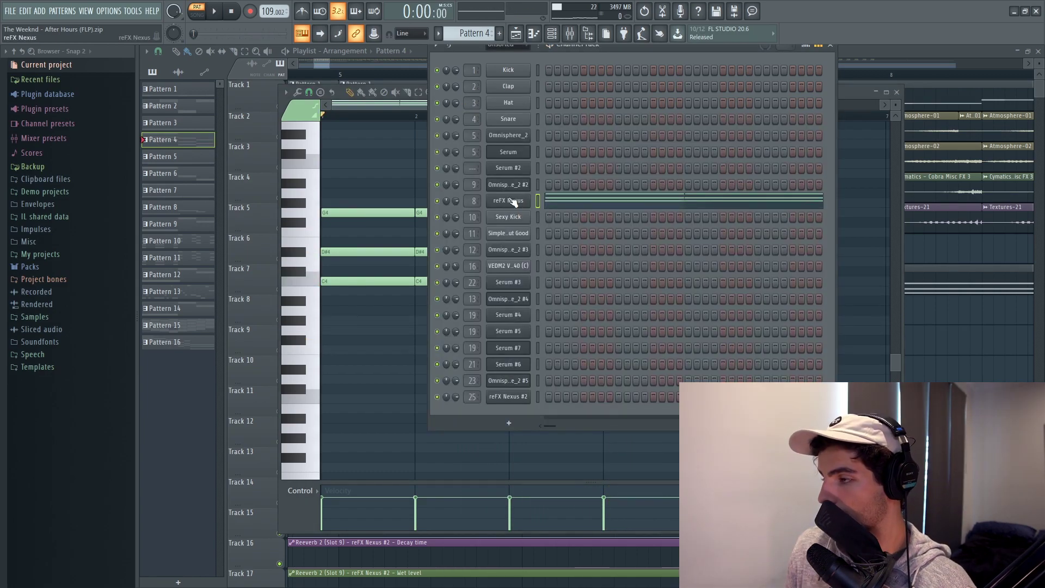
left_click(510, 199)
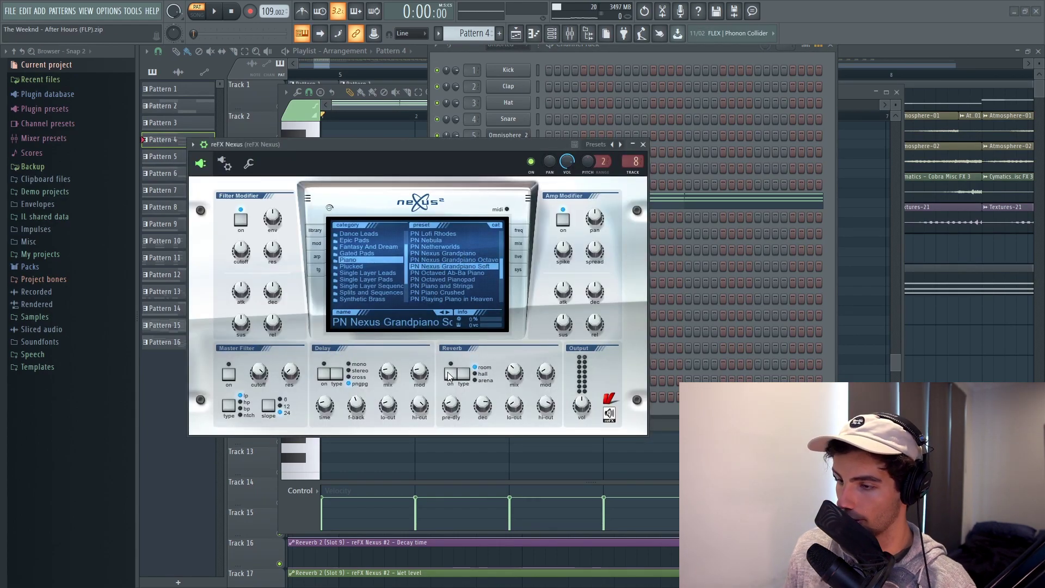
key("space")
Step: On the reFX Nexus mixer track, inspect the effects during playback and enable Fruity Parametric EQ 2 and Fruity Chorus
key("F9")
left_click(749, 267)
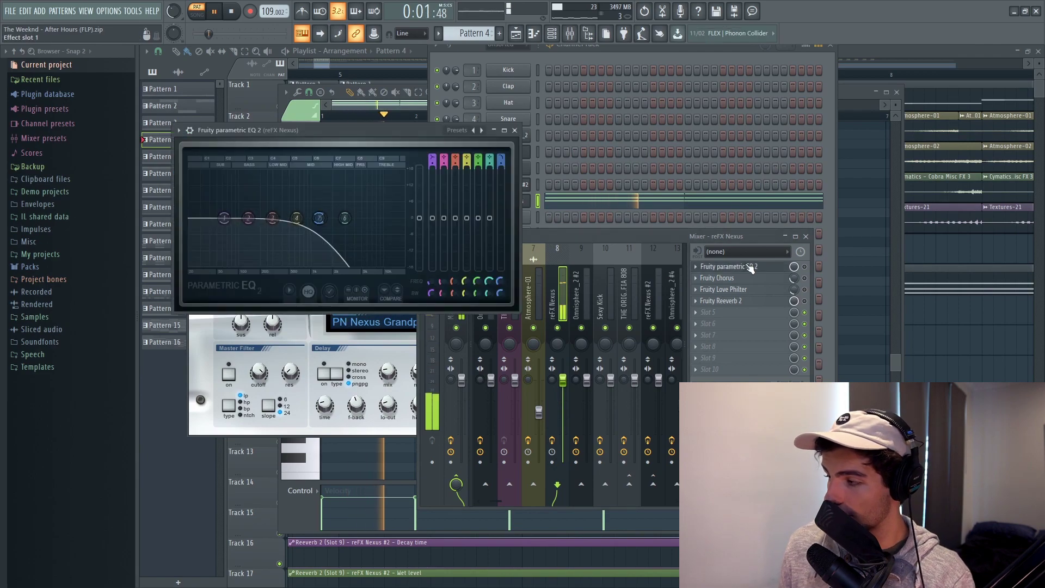
left_click(798, 259)
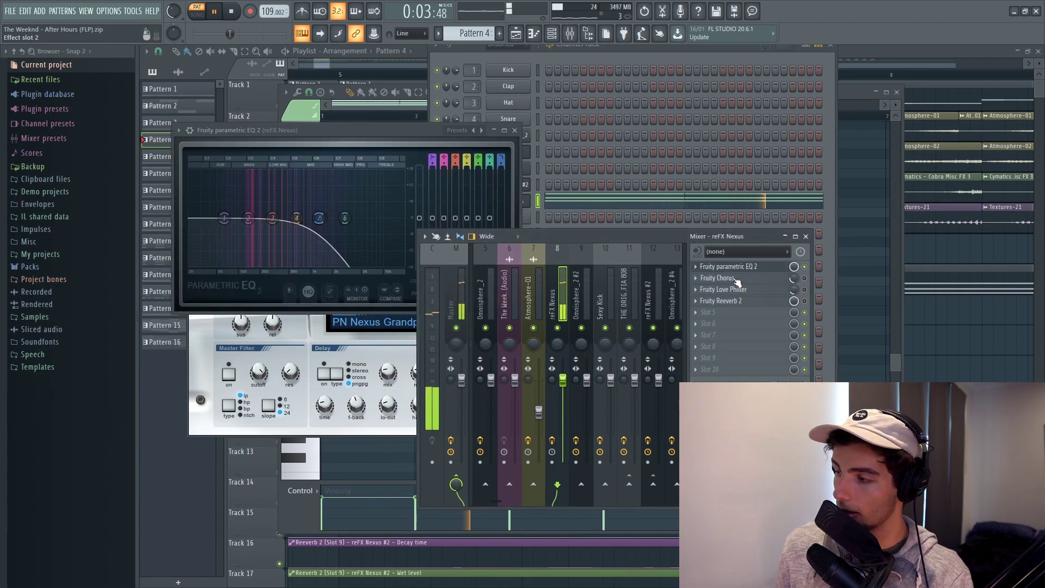
left_click(737, 279)
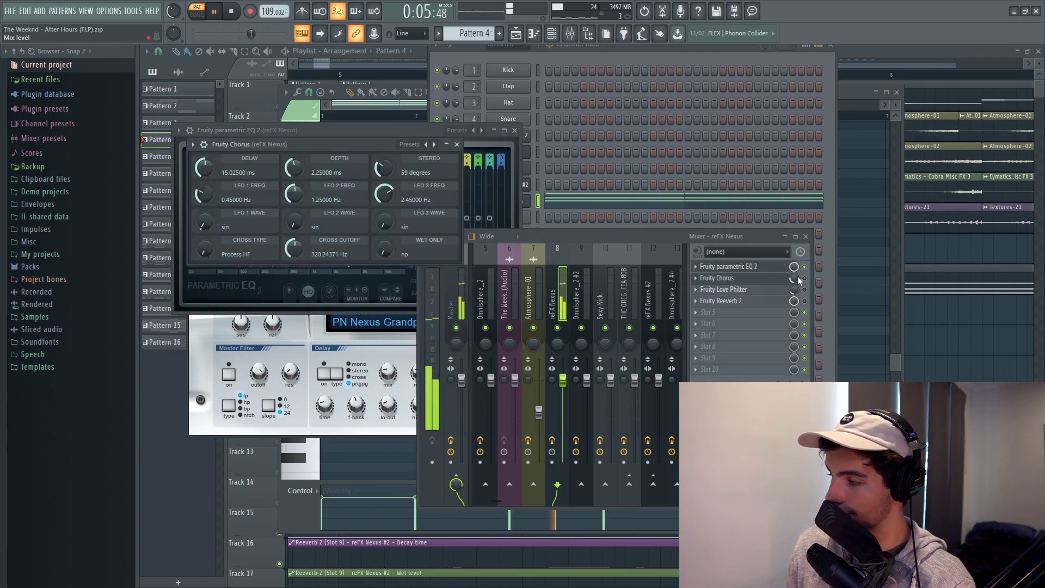
left_click(786, 294)
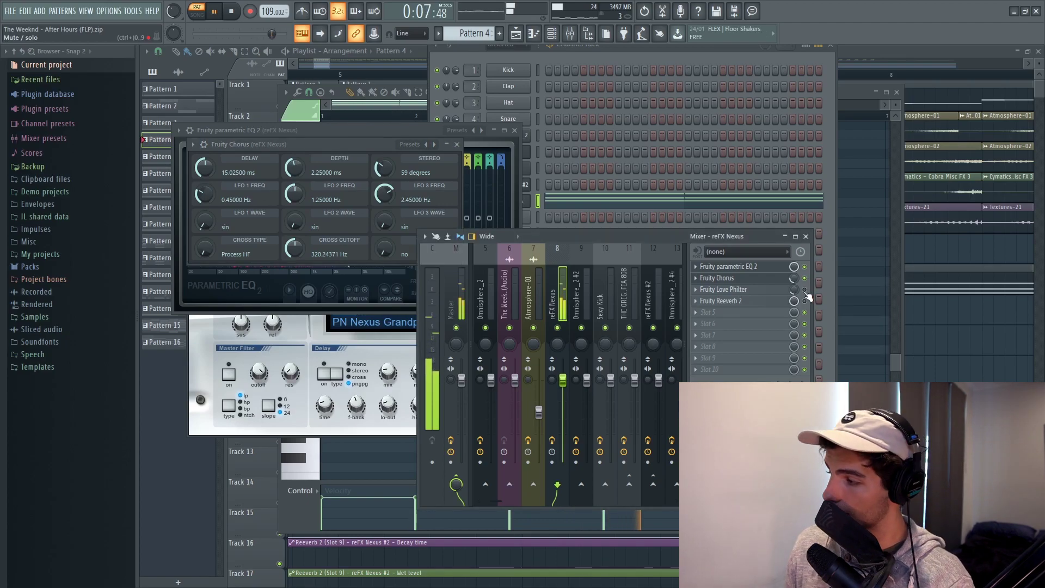
left_click(753, 301)
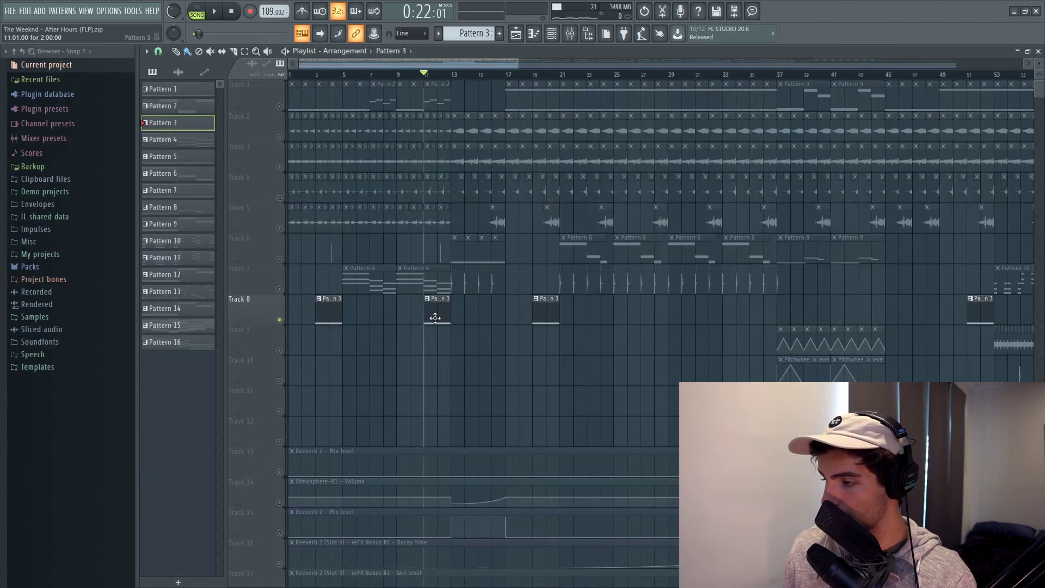
Step: View Pattern 3's notes and examine layer A and the FX rack of the Omnisphere_2 #2 Chill Factor patch
double_click(434, 318)
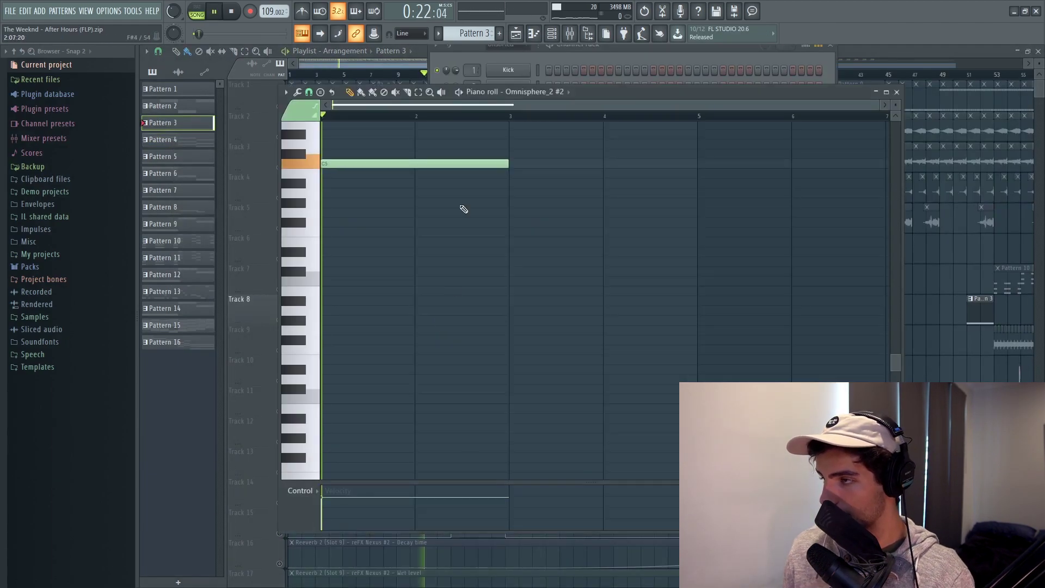
left_click(625, 47)
left_click(508, 184)
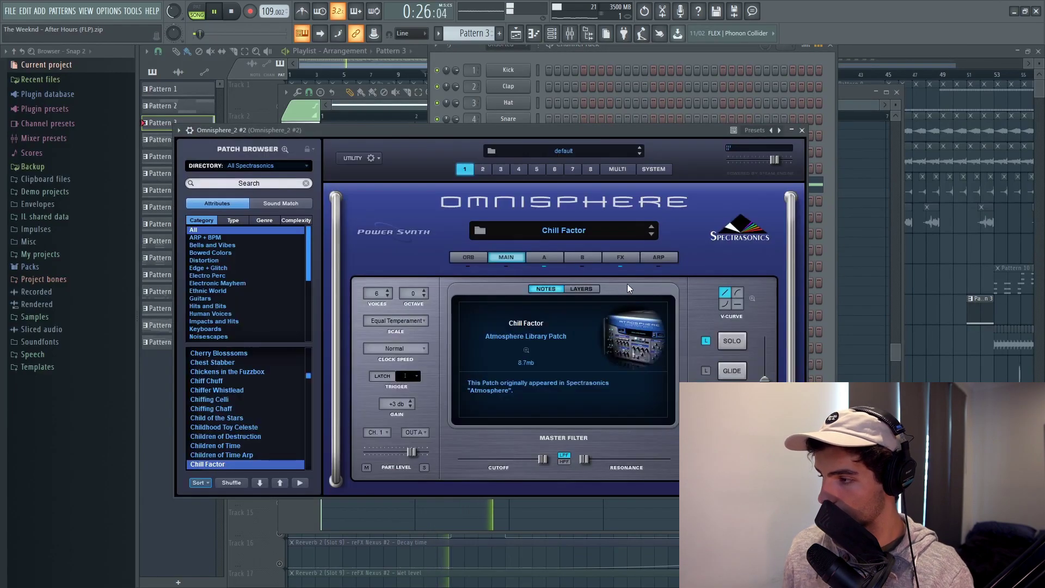
left_click(544, 257)
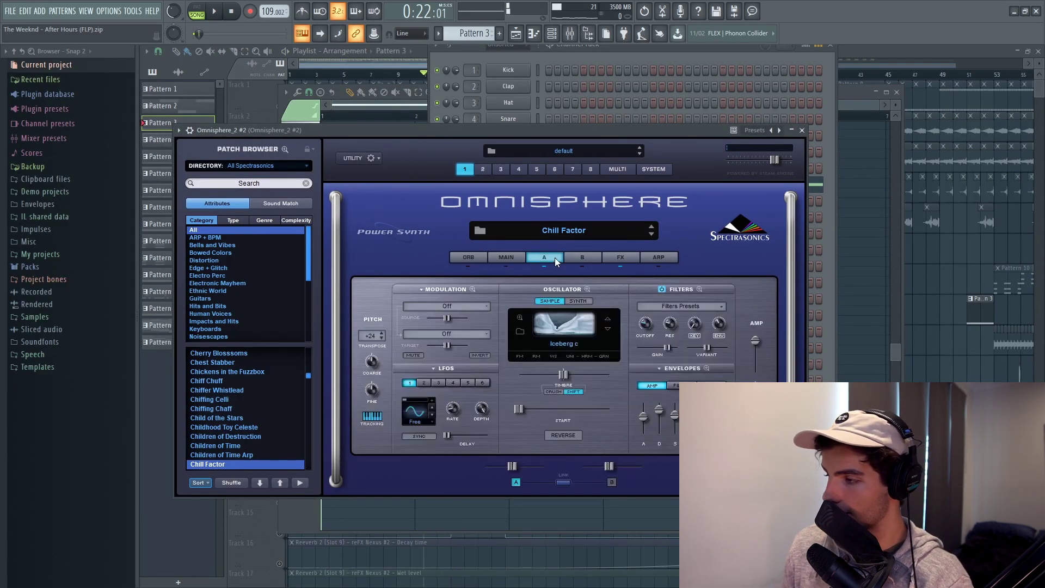
left_click(620, 257)
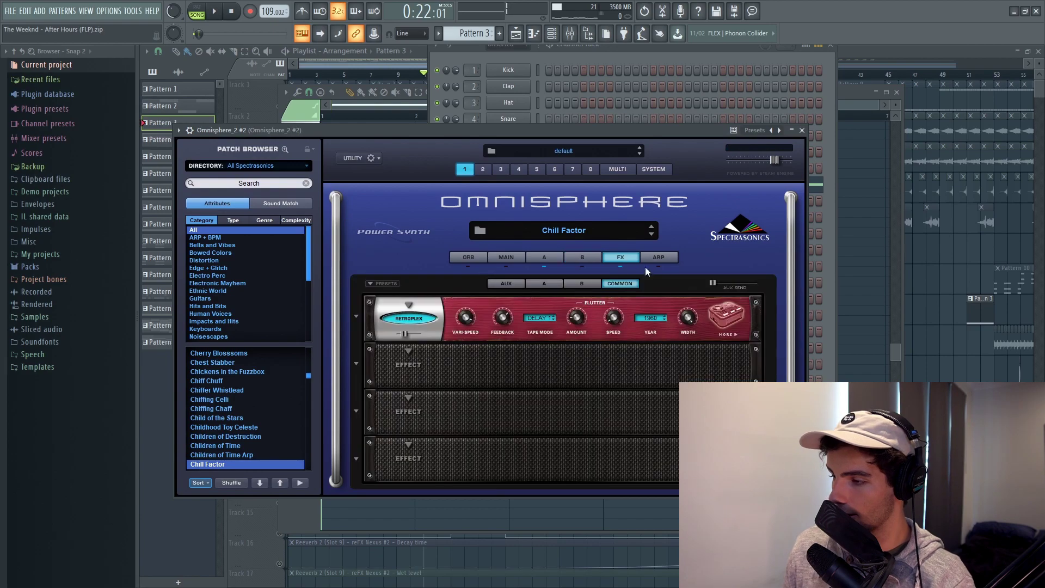
Step: Return to the playlist, play the section from bar 13 and view Pattern 5's notes in the piano roll
key("F5")
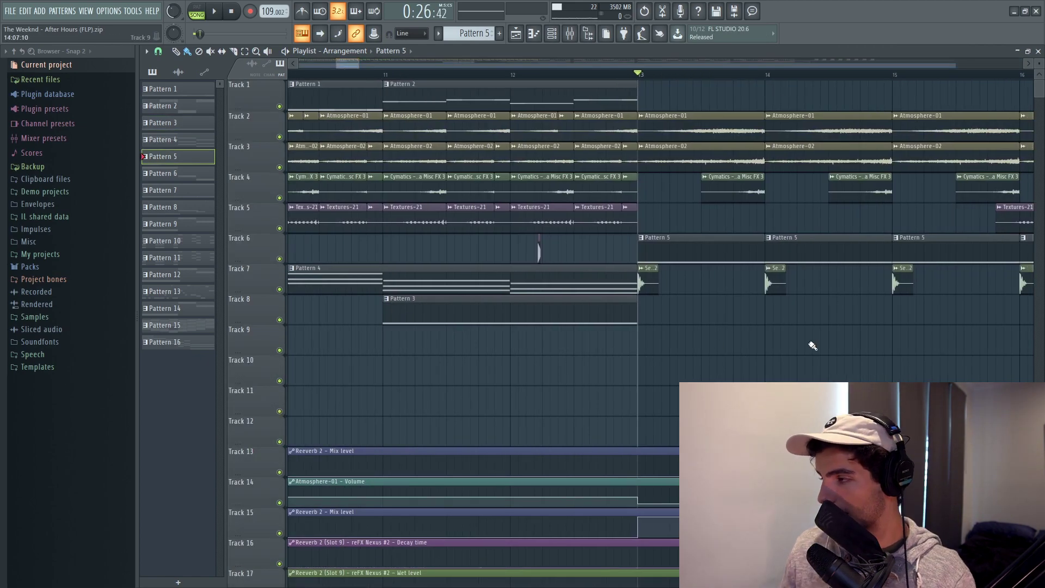
left_click_drag(341, 61, 346, 62)
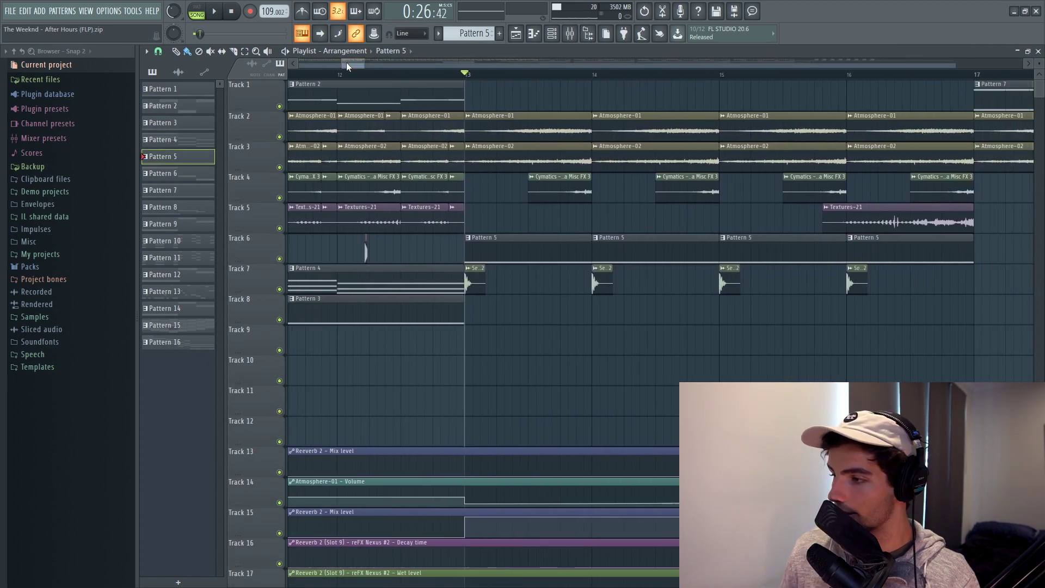
key("space")
key("F7")
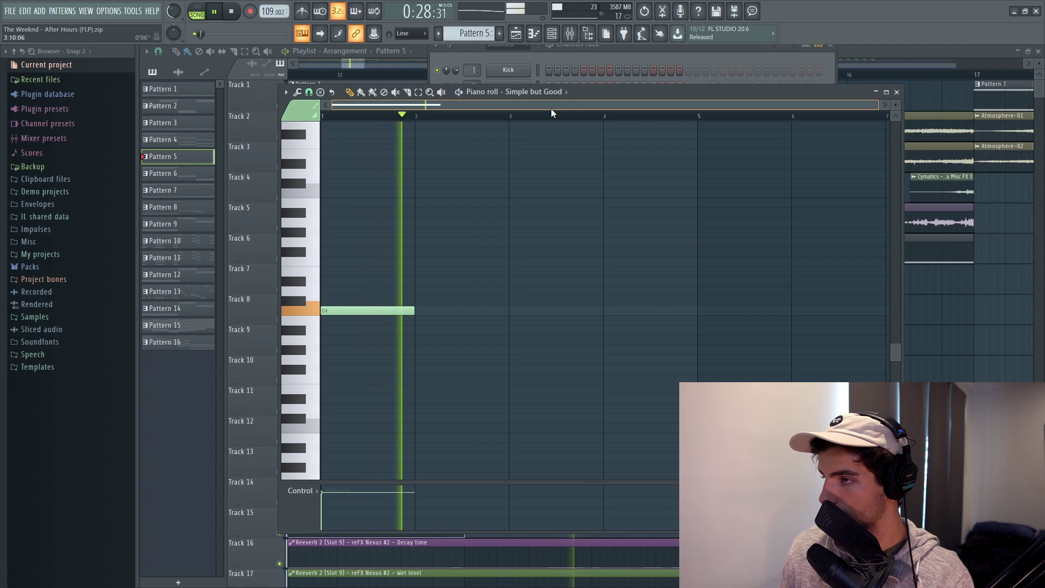
key("F7")
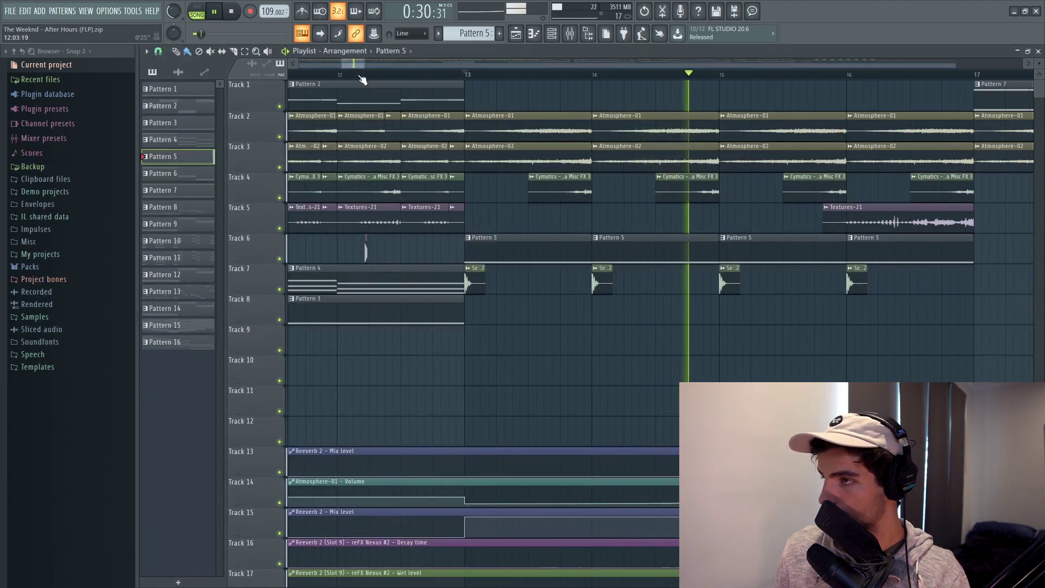
key("space")
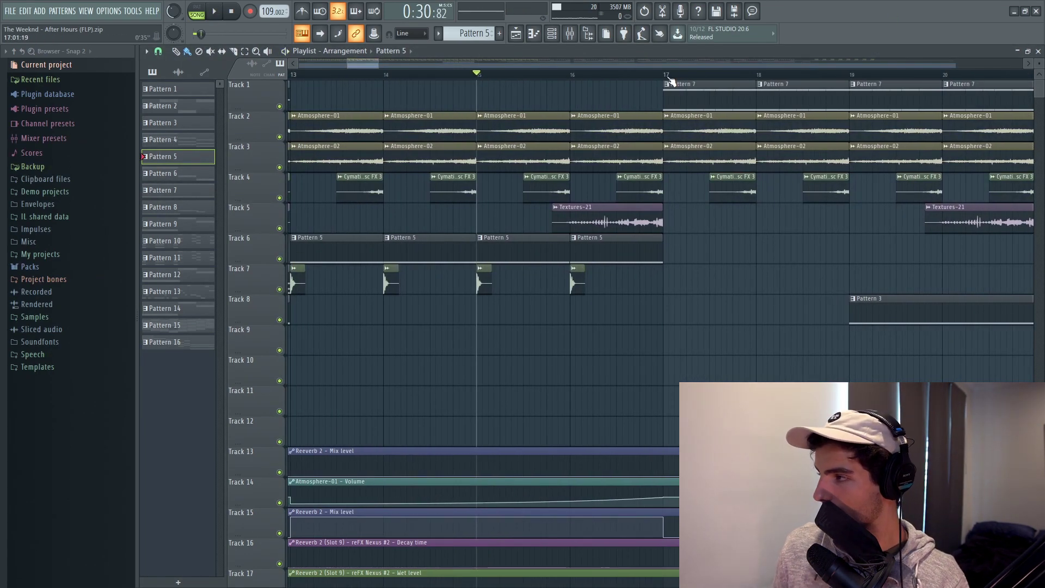
Step: View Pattern 7's notes at bar 17, start playback and open the Omnisphere_2 #3 instrument
left_click(667, 76)
double_click(679, 91)
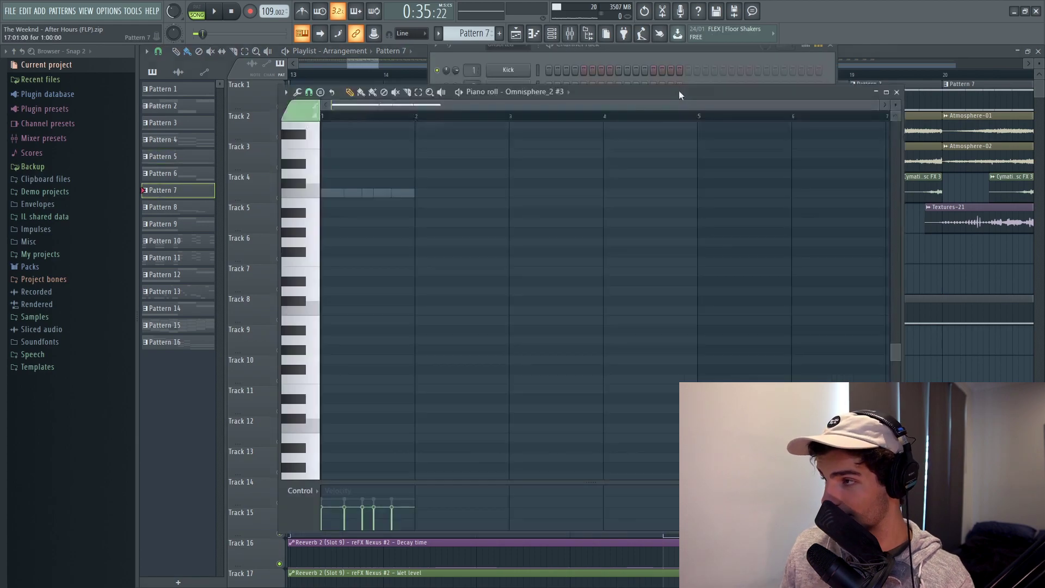
key("space")
key("F6")
left_click(521, 249)
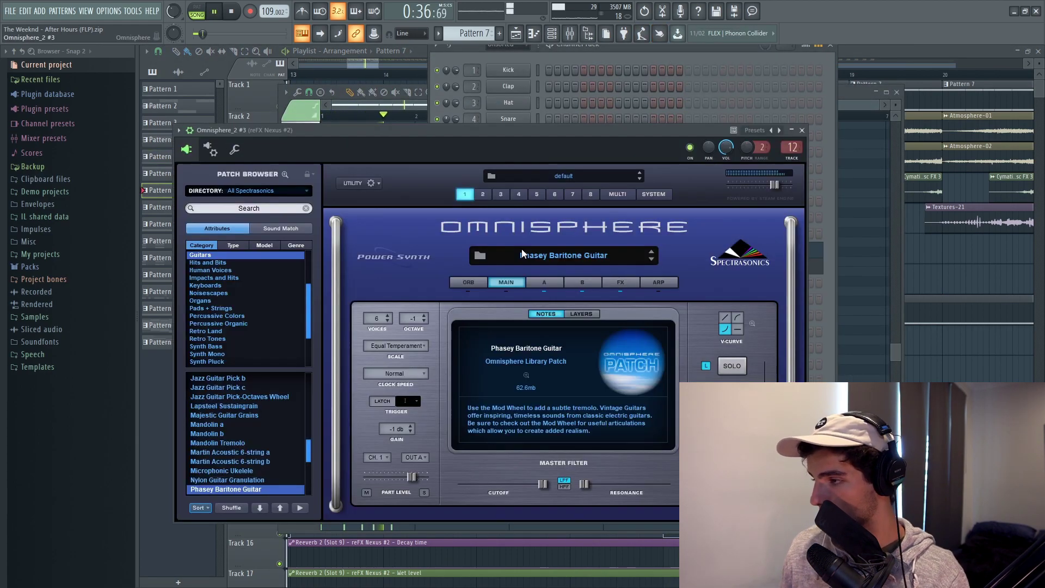
Step: Examine the layers and FX of the Phasey Baritone Guitar patch, and the mixer effects of VEDM2 Vocal Cut 040 (C)
left_click(657, 52)
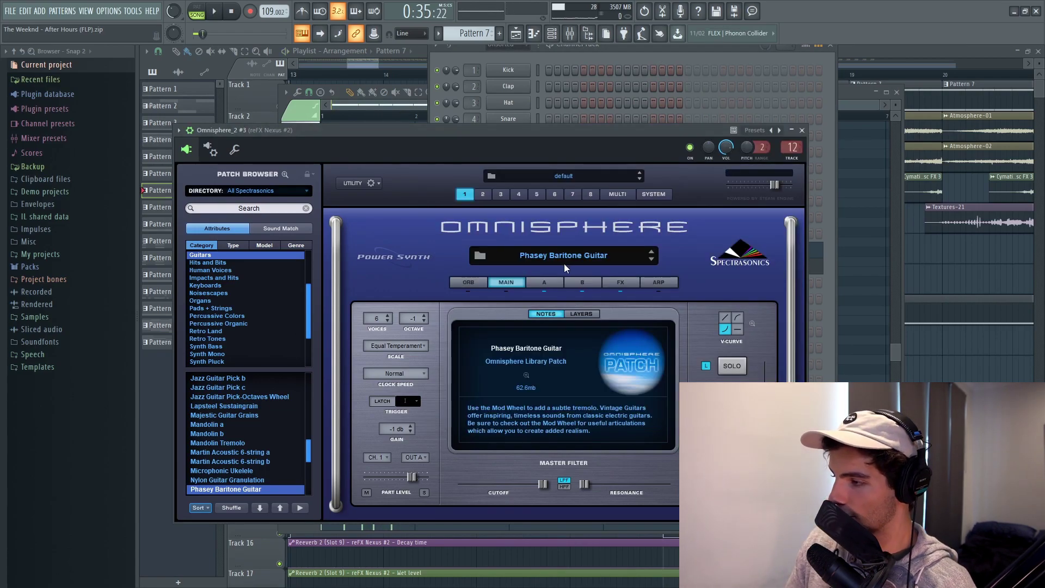
left_click(551, 282)
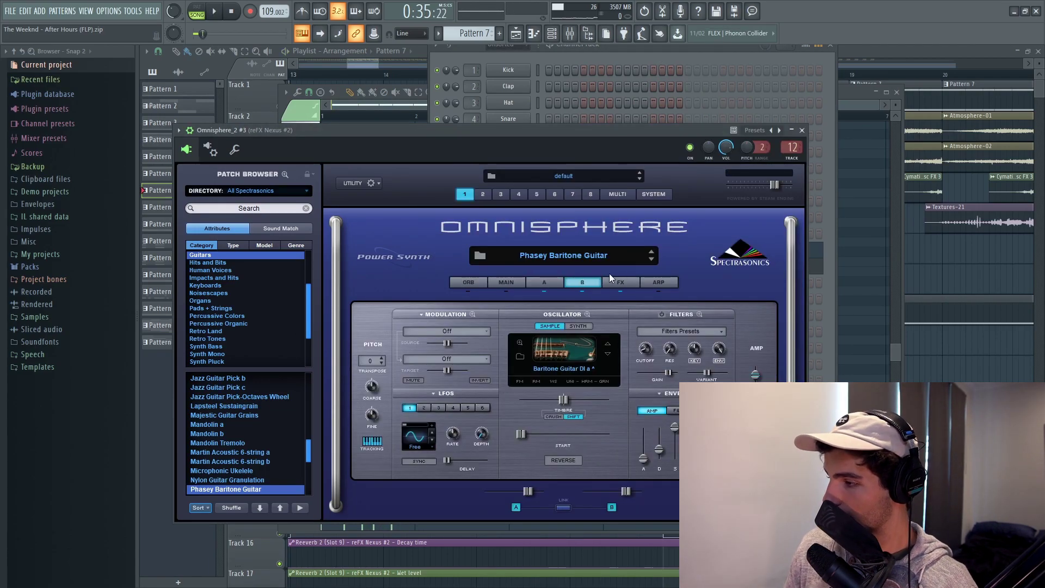
left_click(625, 280)
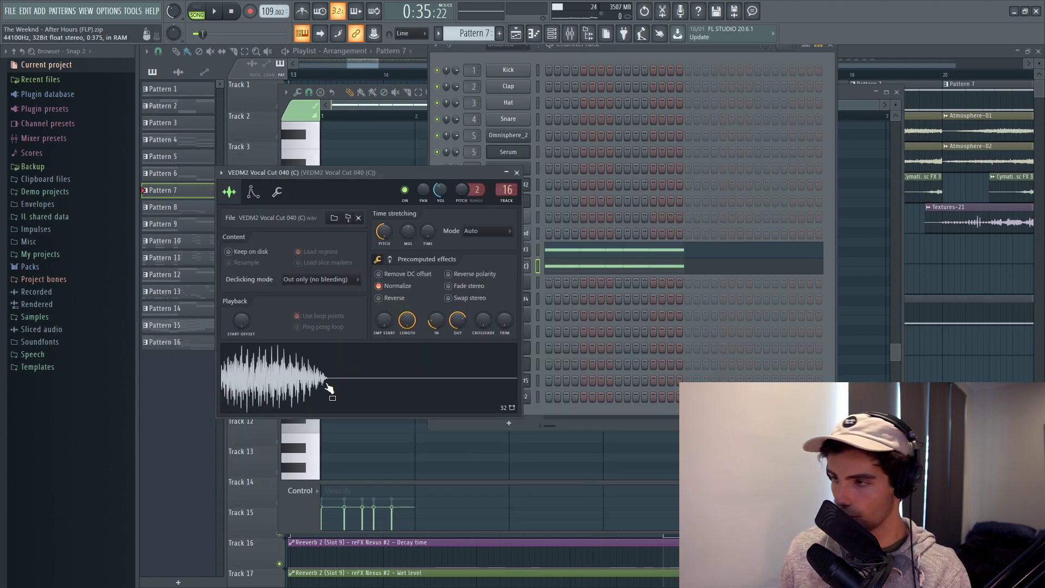
key("F9")
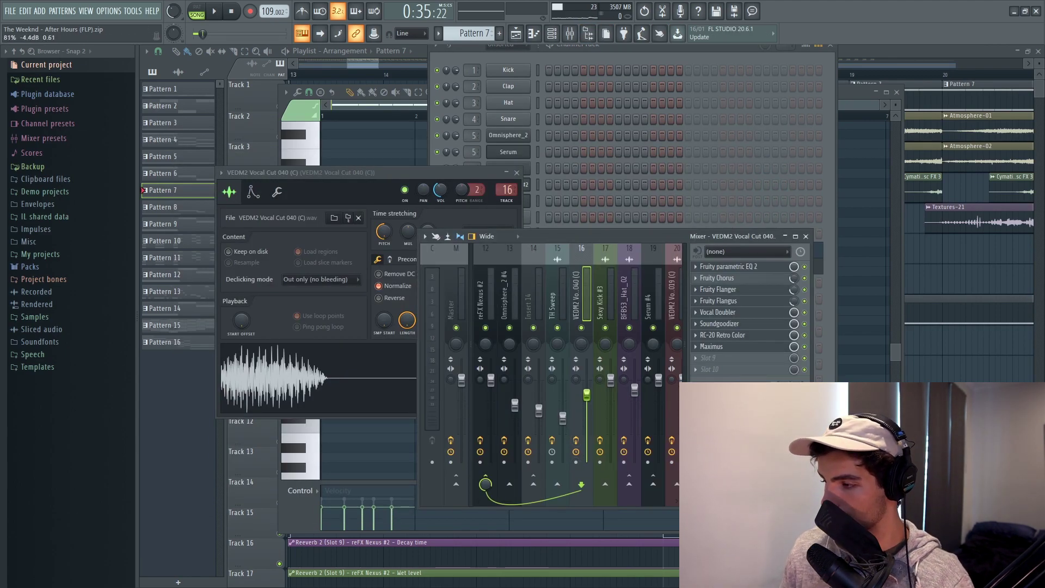
left_click(338, 357)
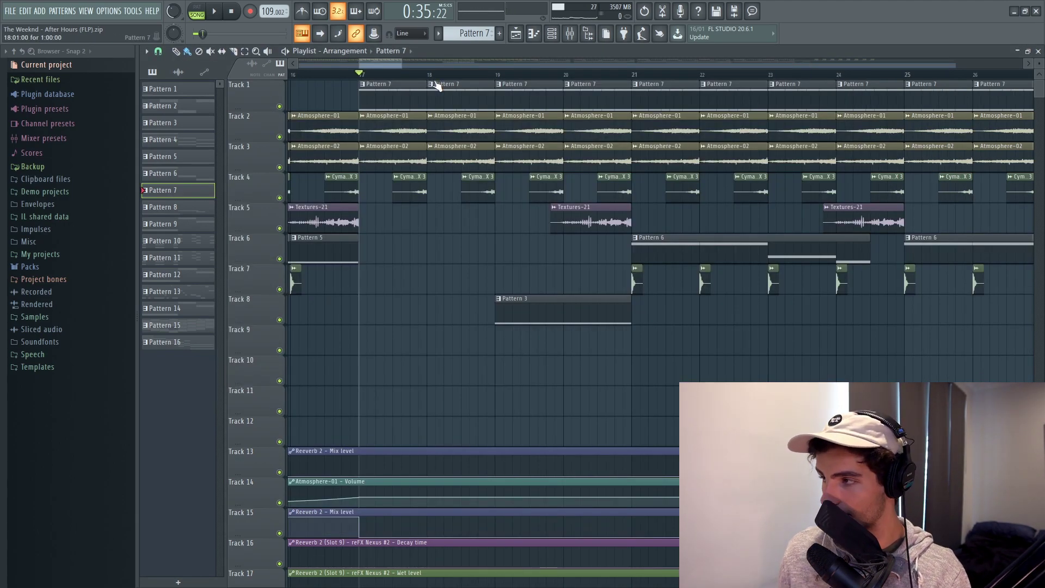
Step: Play the arrangement from bar 20, view Pattern 6's Simple but Good notes and return to the playlist
left_click(569, 73)
key("space")
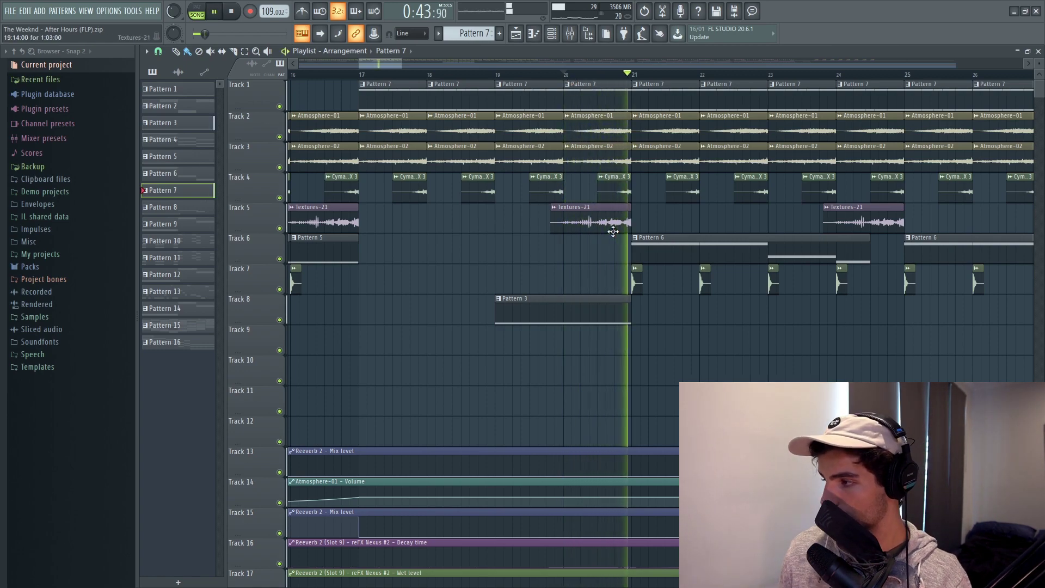
double_click(674, 253)
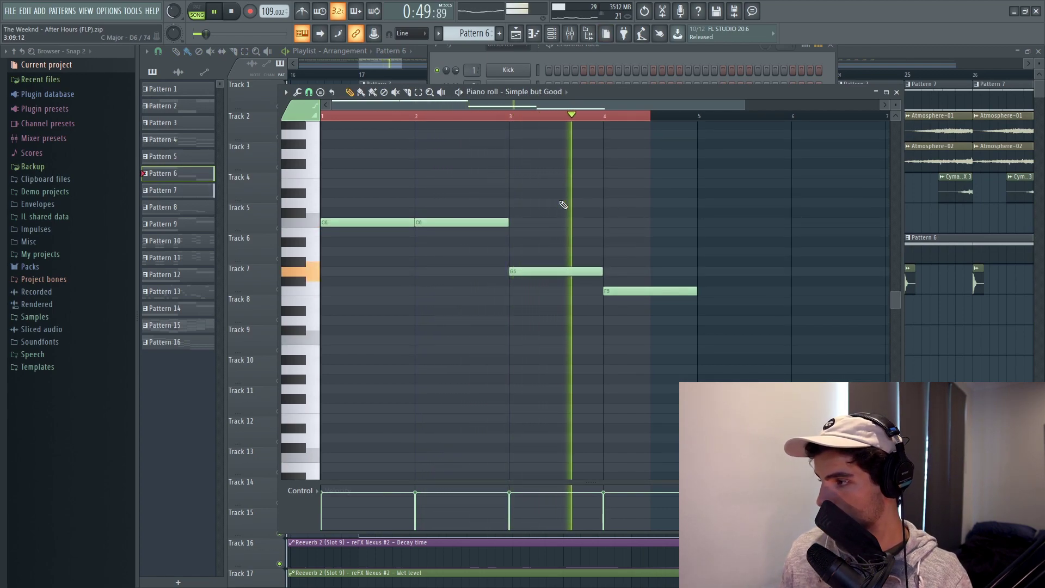
key("space")
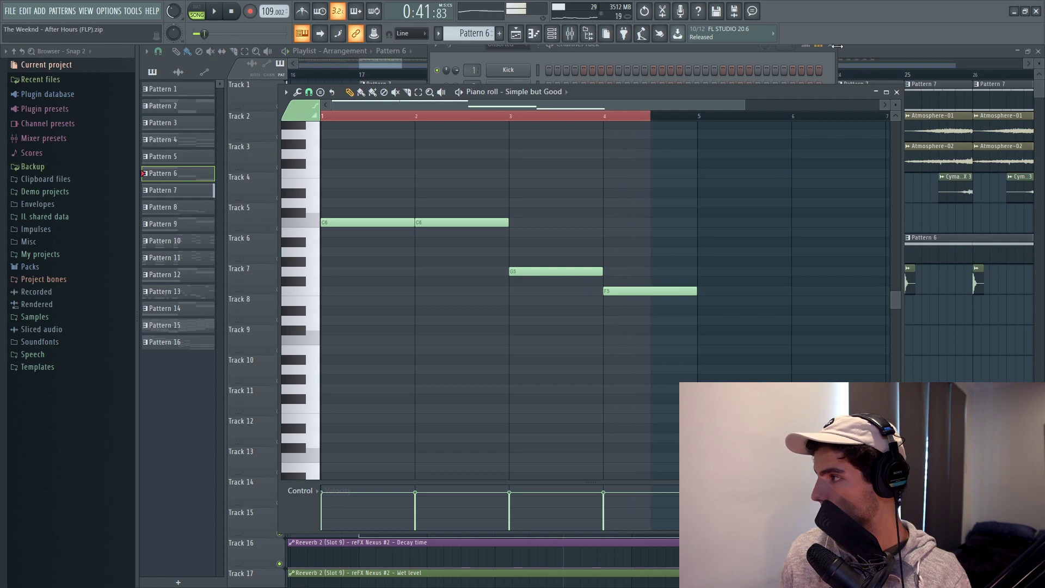
key("F7")
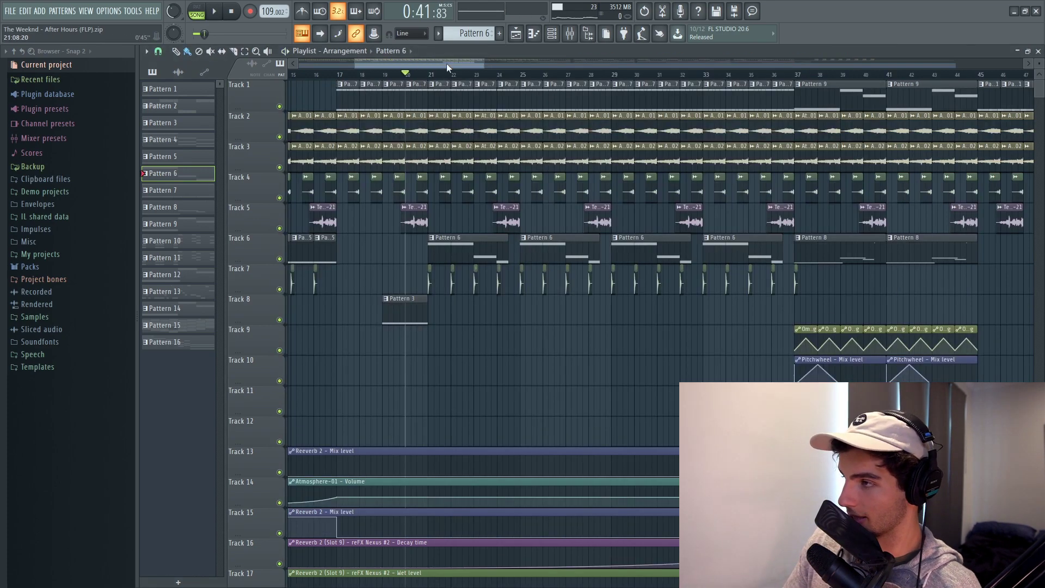
Step: Examine Pattern 9 and its Omnisphere_2 #4 Displaced Plucker patch, including layer A, the FX rack and the arpeggiator
left_click_drag(447, 63, 463, 64)
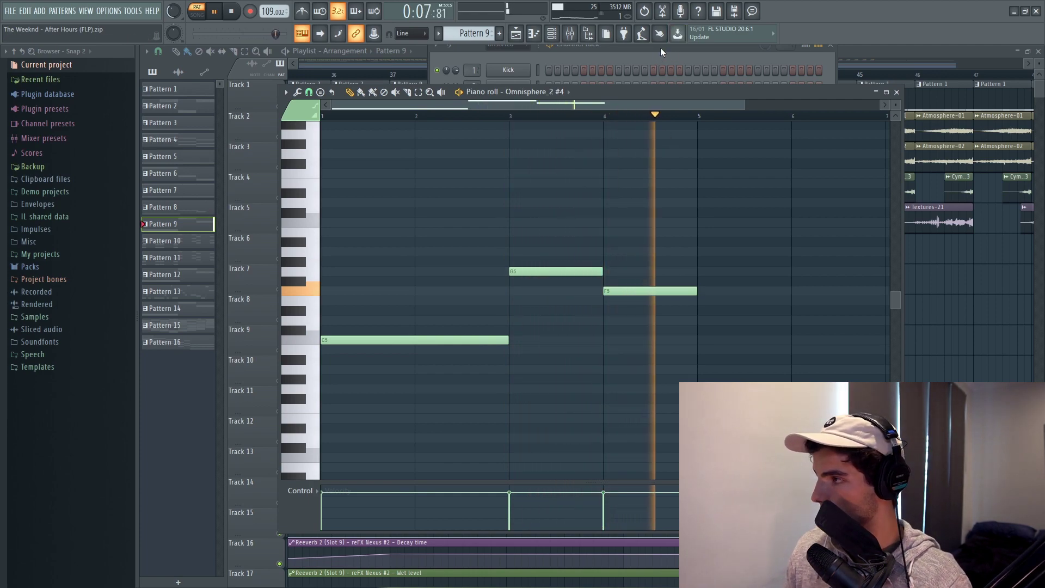
left_click(661, 51)
left_click(525, 263)
key("space")
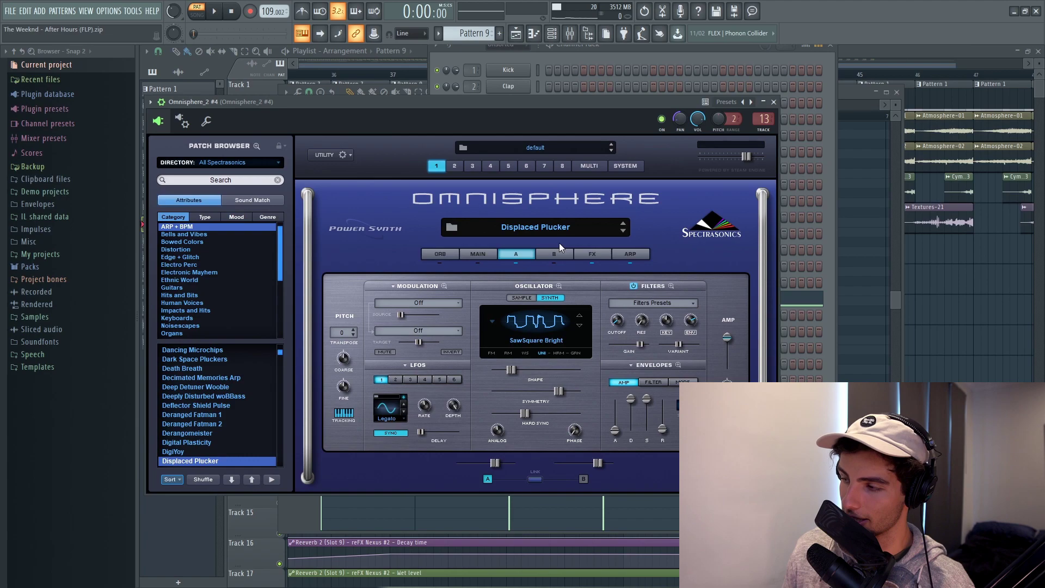
left_click(592, 254)
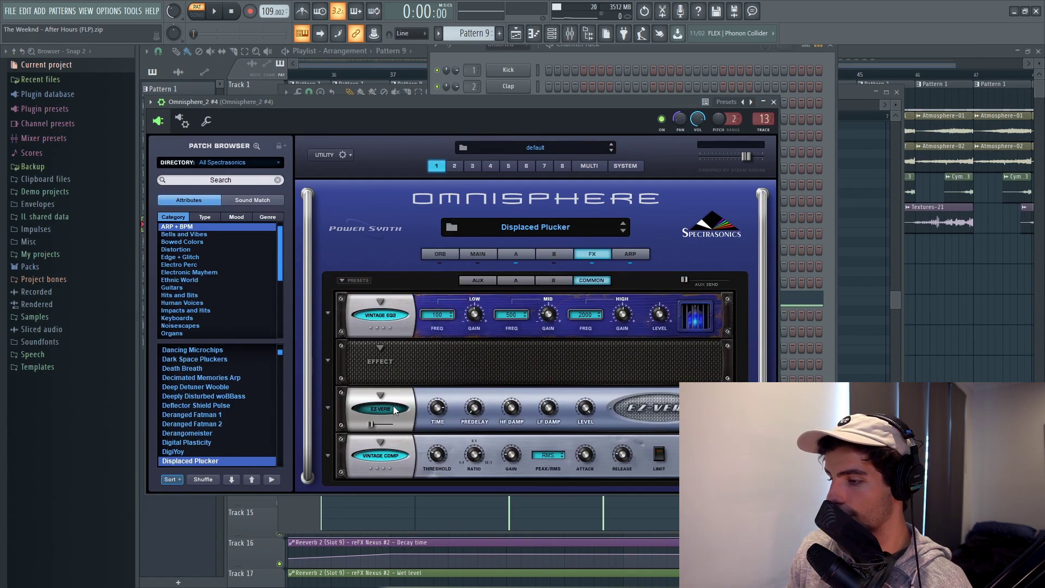
left_click(630, 253)
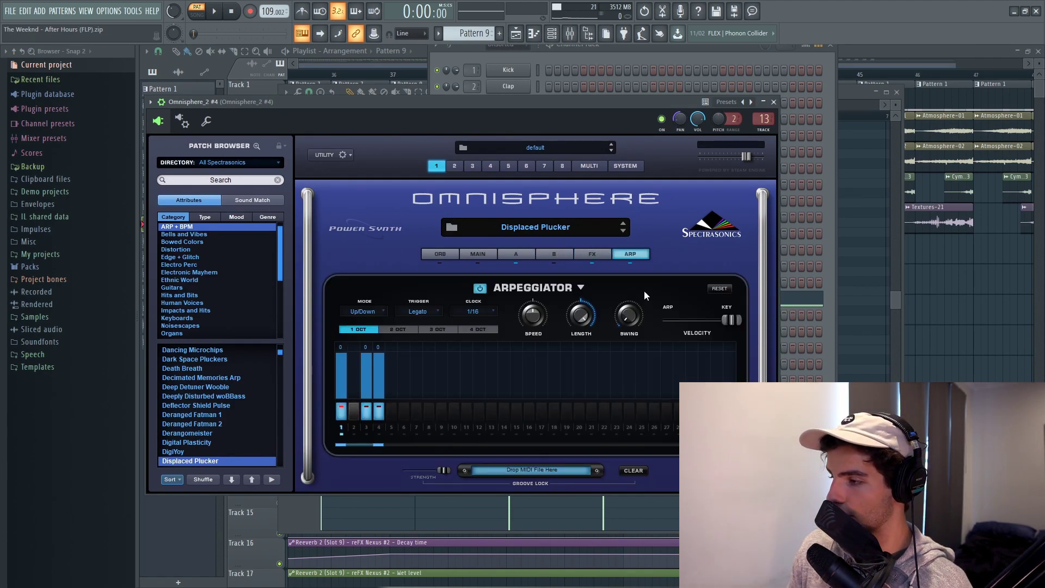
left_click(352, 411)
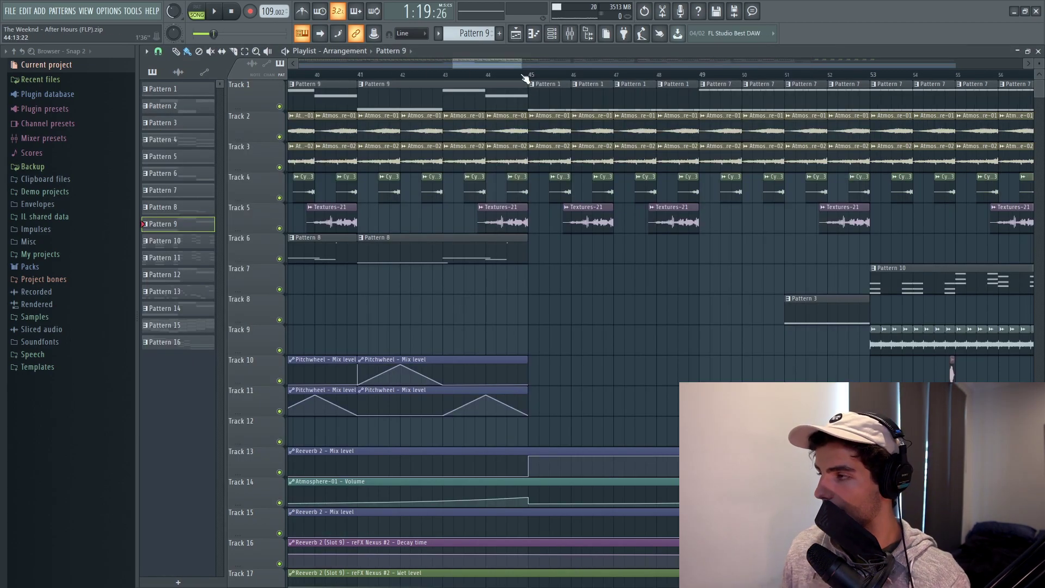
Step: Play the arrangement from bar 45 and again from bar 53, where Pattern 10 starts
left_click(530, 75)
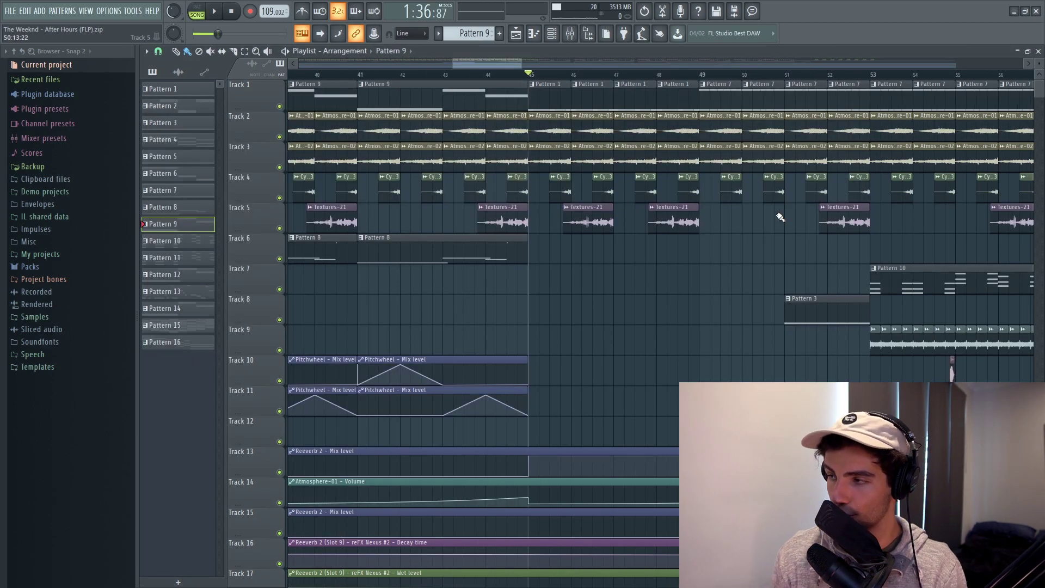
key("space")
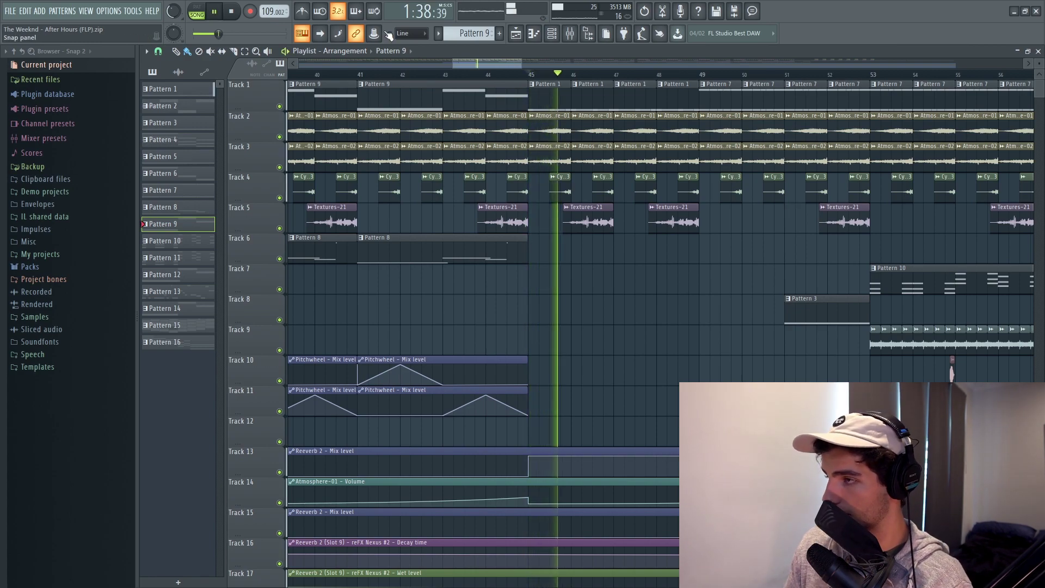
left_click_drag(487, 60, 498, 60)
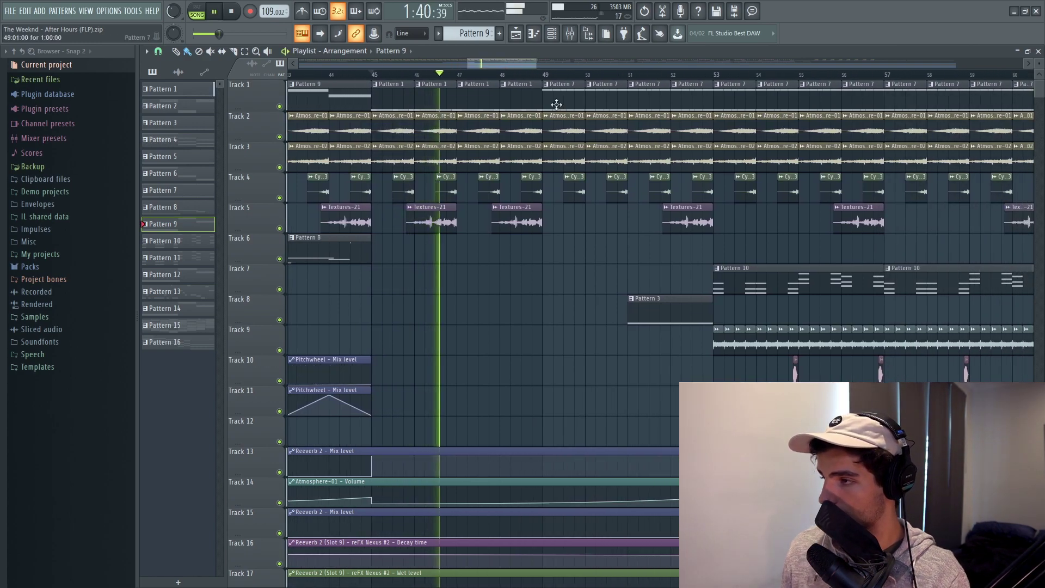
key("space")
left_click(536, 75)
key("space")
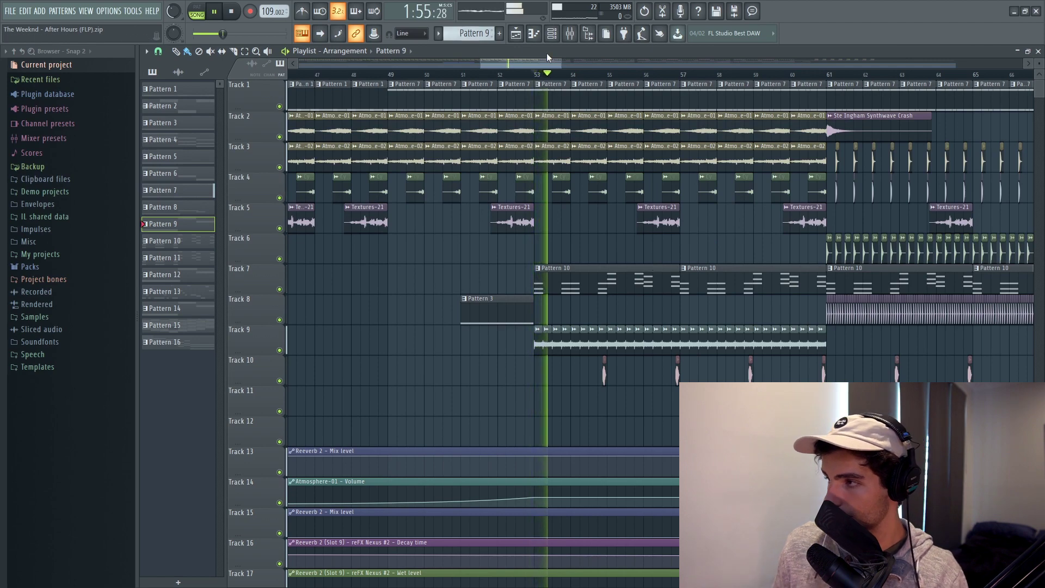
left_click_drag(537, 63, 545, 65)
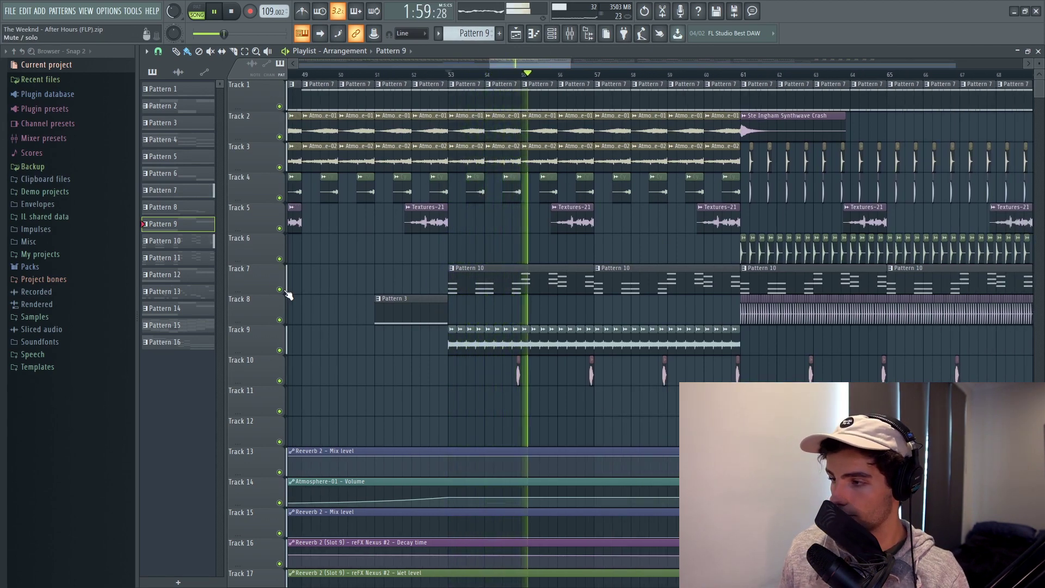
Step: View Pattern 10's Serum #4 chords in the piano roll and play the pattern
key("space")
double_click(497, 276)
scroll(704, 238, "down", 5)
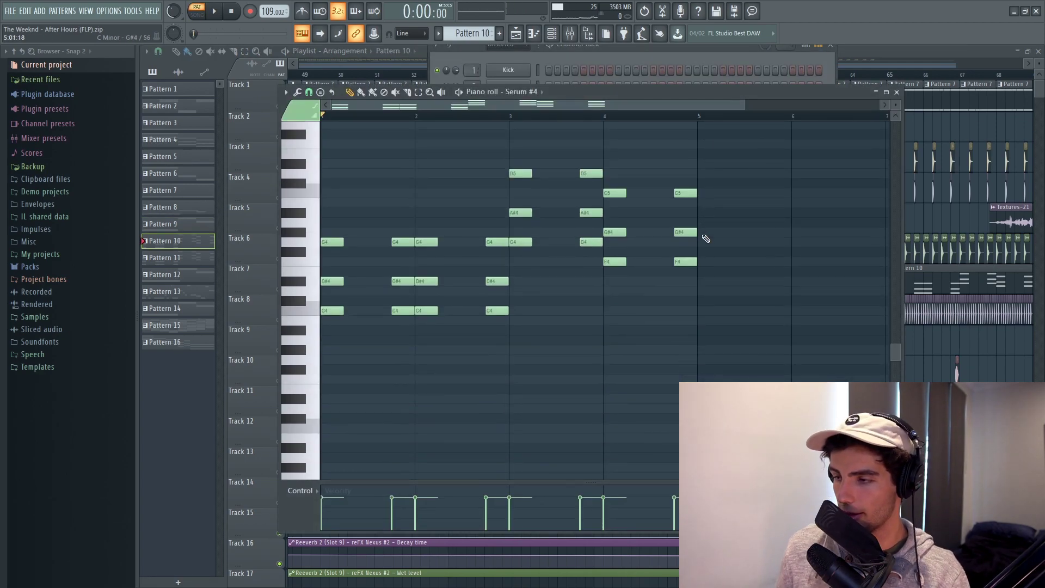
key("space")
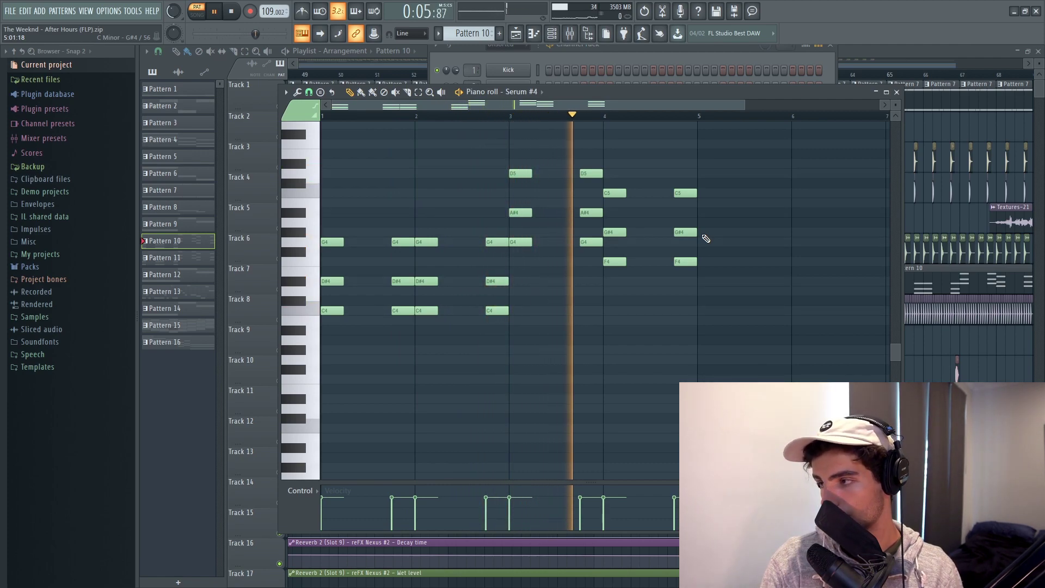
key("space")
Step: Inspect the Serum #4 patch, showing the Analog Basic Shapes wavetable on oscillator A and the option to copy oscillator A to B
key("F6")
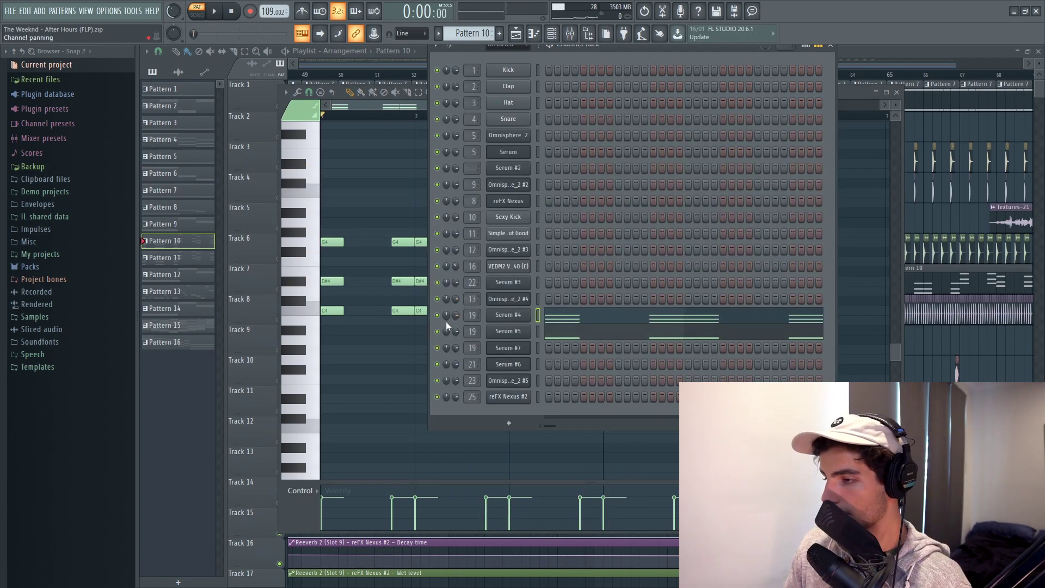
left_click(506, 315)
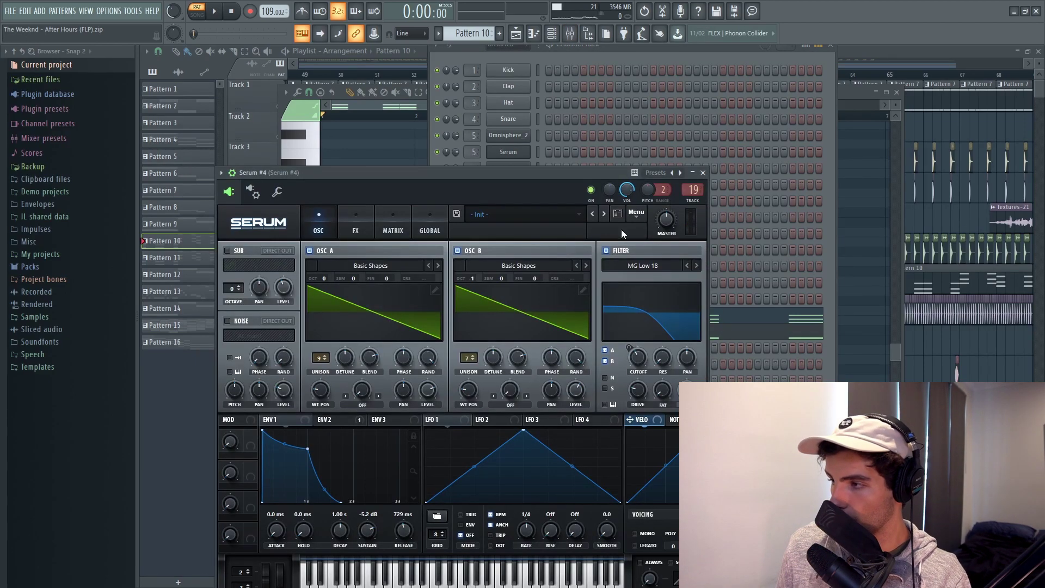
left_click(363, 265)
mouse_move(348, 278)
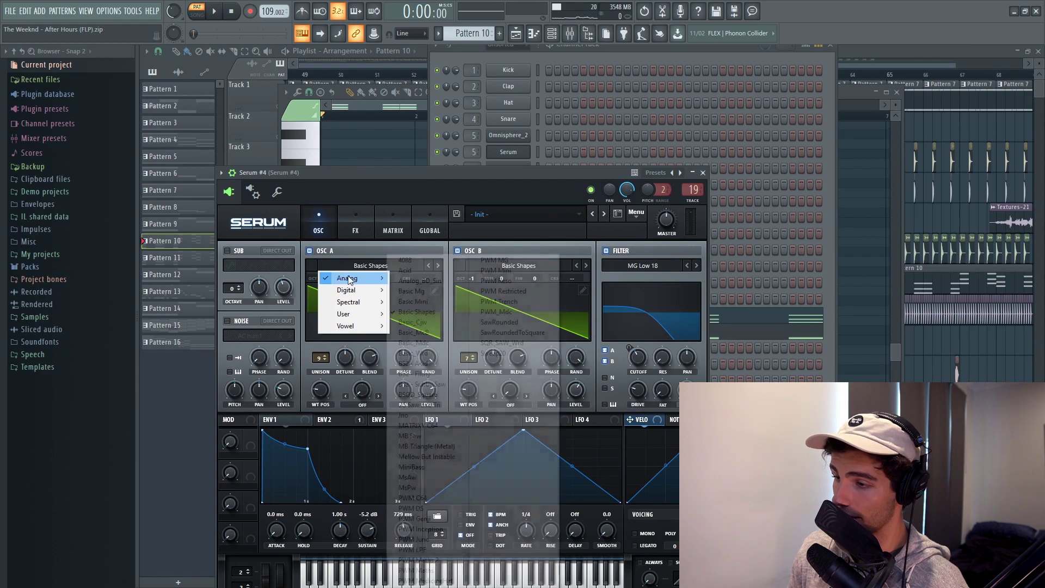
left_click(417, 312)
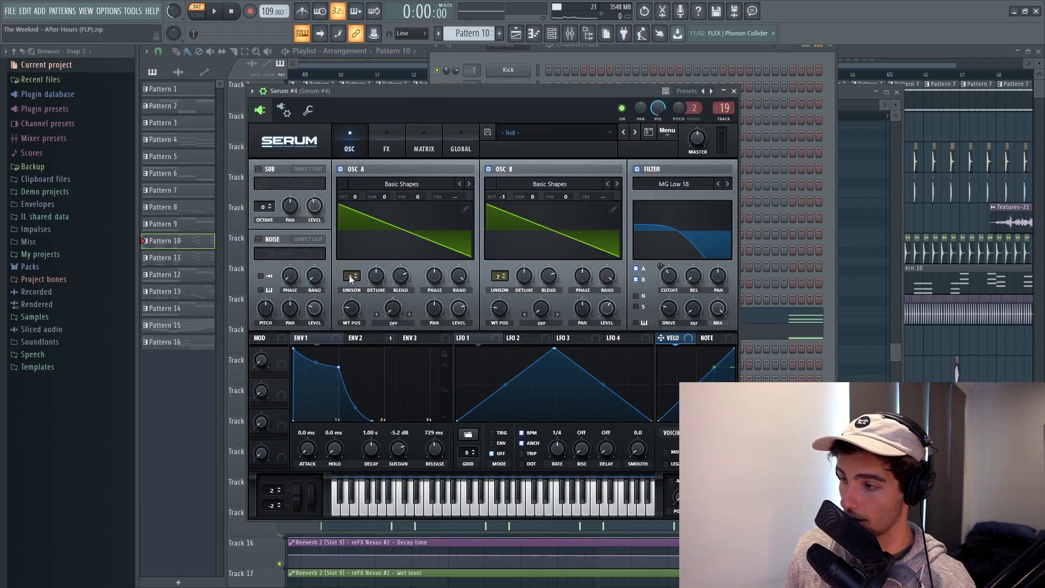
left_click(667, 130)
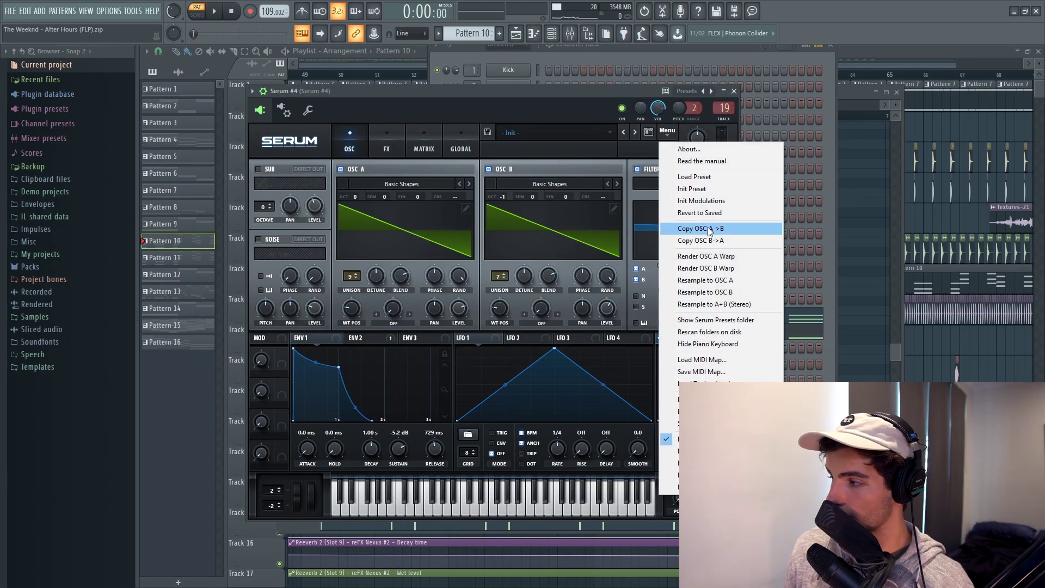
left_click(575, 142)
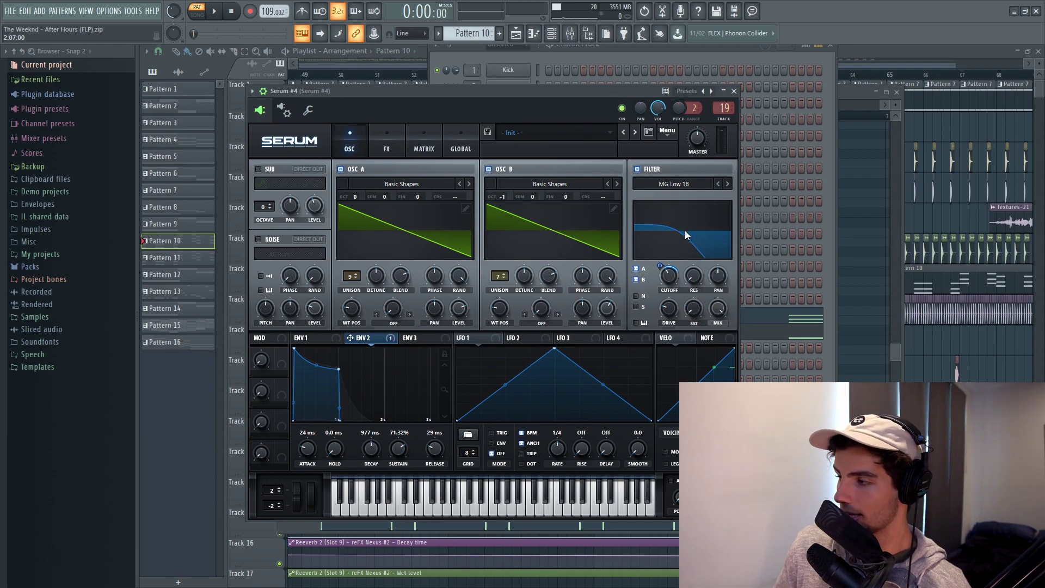
Step: Play Pattern 10 with Serum #4's filter envelope in view, and check the Serum #5 bass channel in the channel rack
key("space")
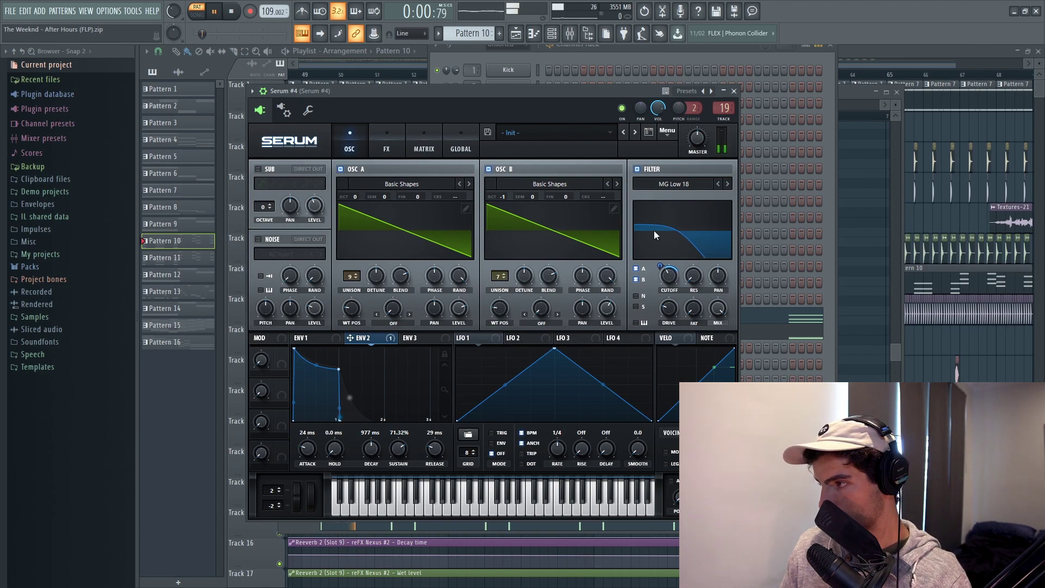
key("space")
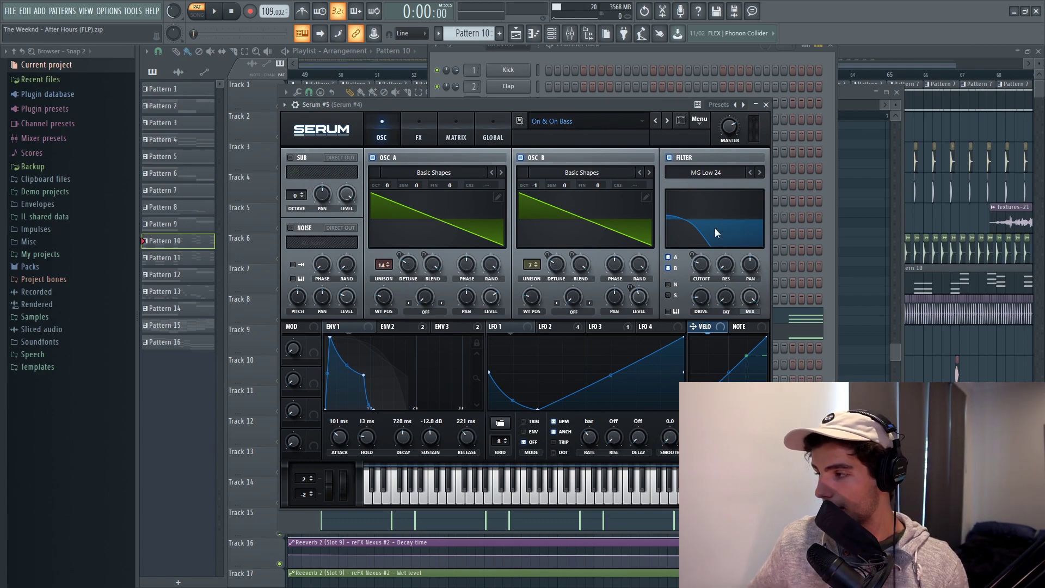
key("F6")
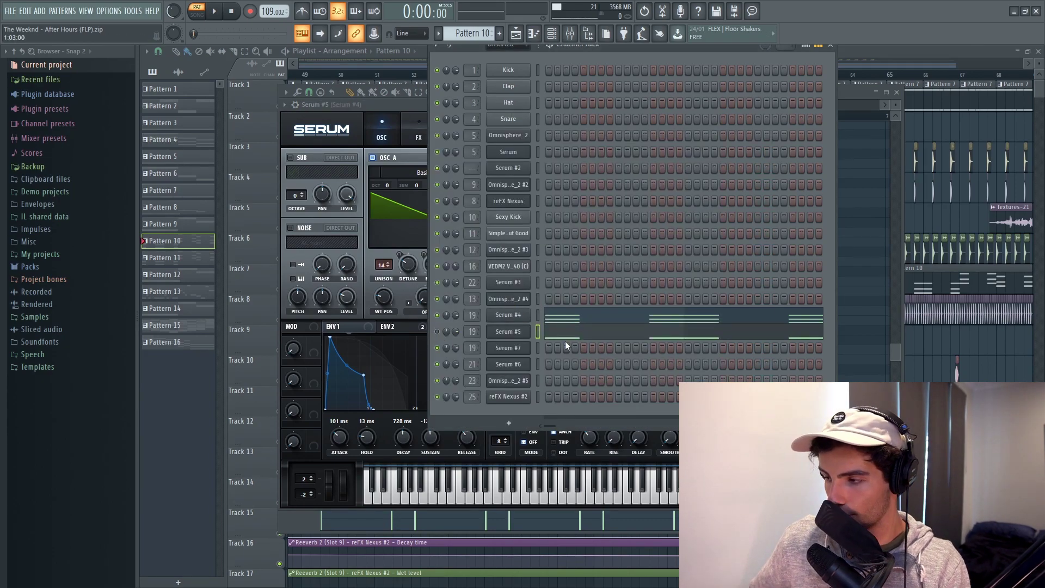
key("space")
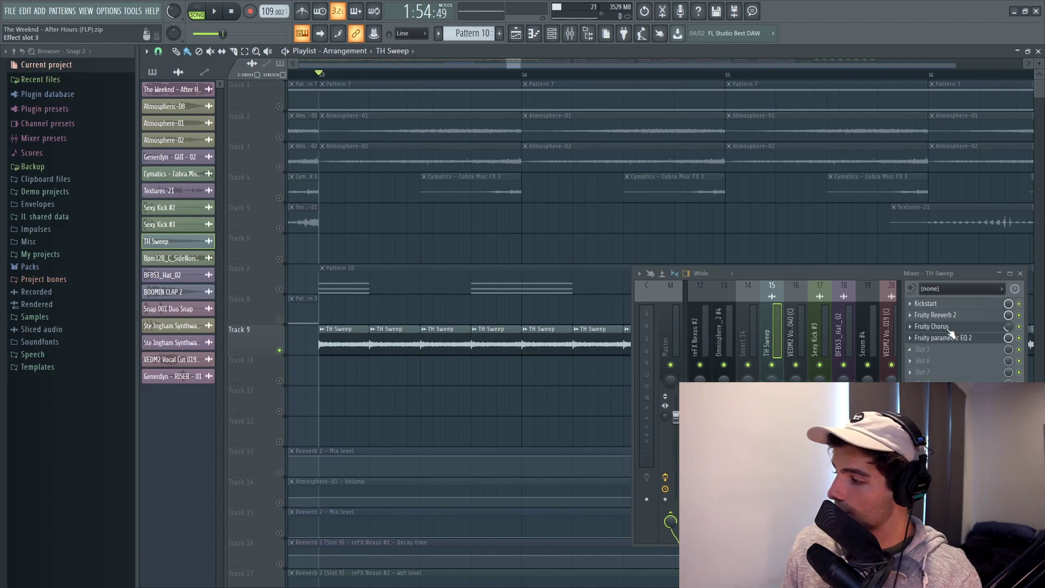
Step: Inspect Kickstart on the TH Sweep mixer track and play the full arrangement from bar 61
left_click(956, 304)
key("space")
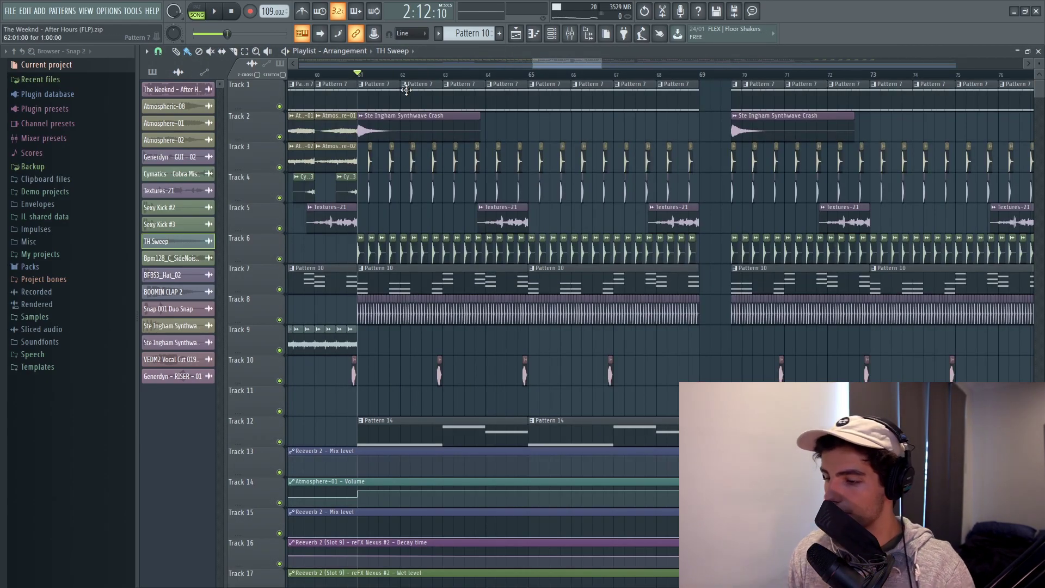
key("space")
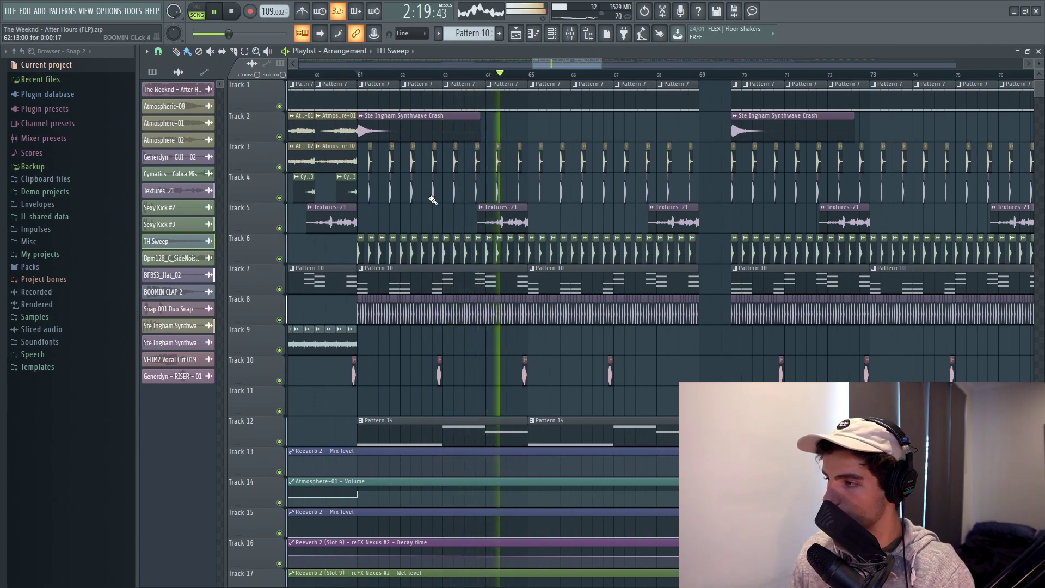
Step: Stop the arrangement and inspect the sample settings of the Sexy Kick #3 channel
key("space")
scroll(378, 207, "up", 3, "ctrl")
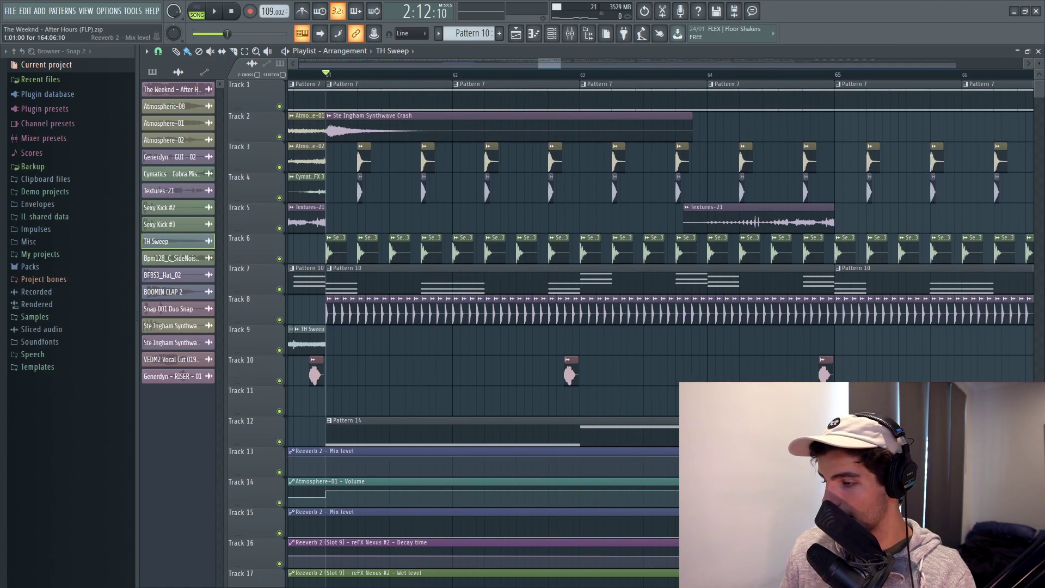
double_click(556, 163)
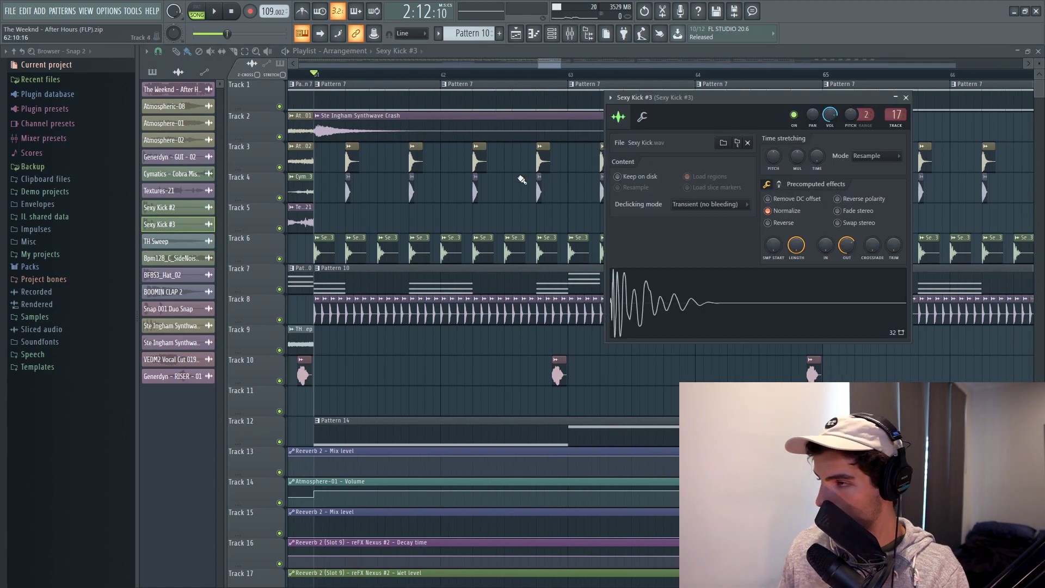
Step: Solo Tracks 3 and 4 in the playlist and play their samples from bar 61
left_click(279, 167, "ctrl")
left_click(279, 197)
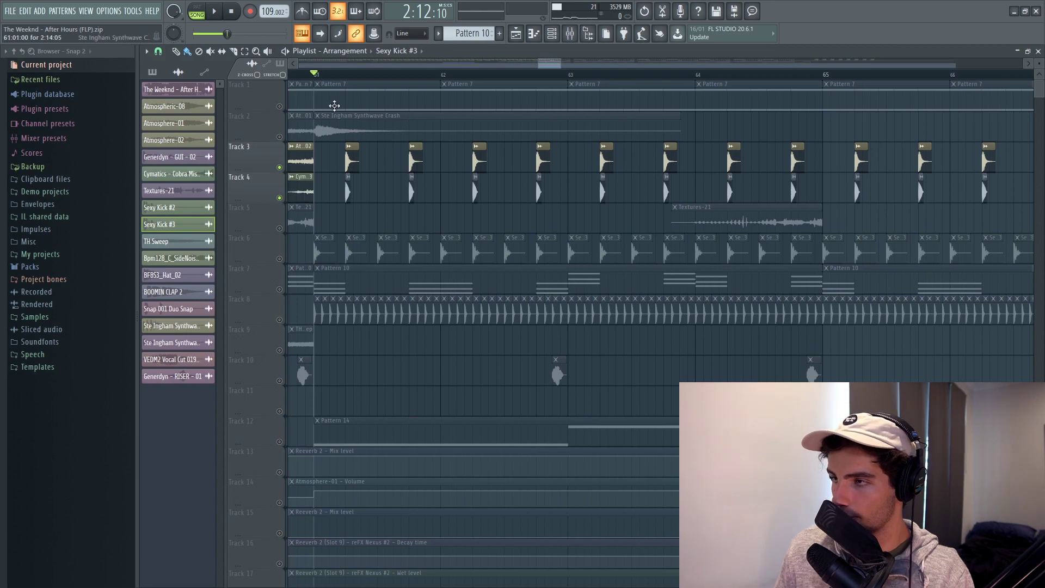
key("space")
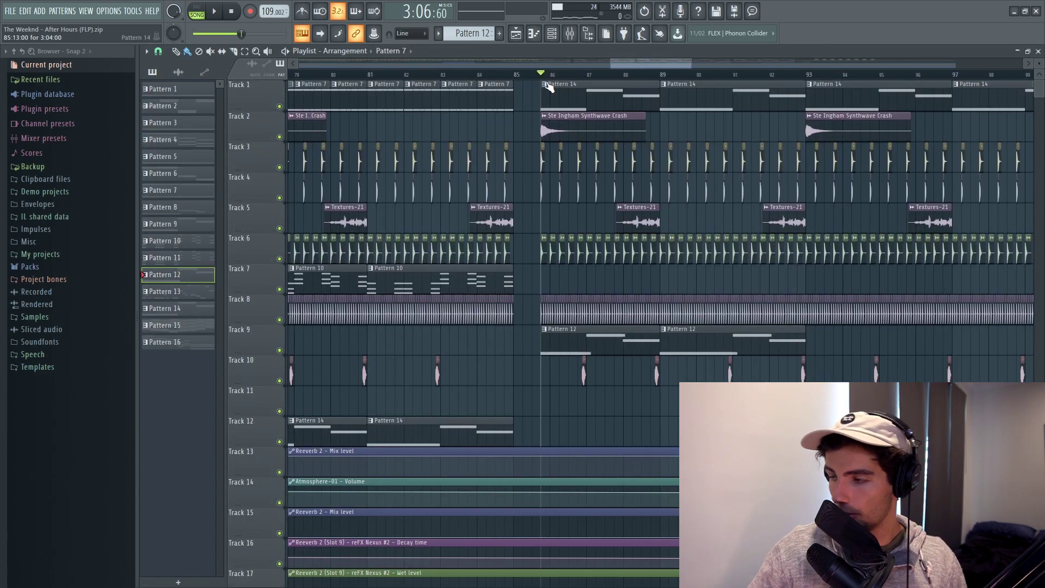
Step: Play the arrangement from the section with Patterns 14 and 12 just before bar 86, and stop playback
key("space")
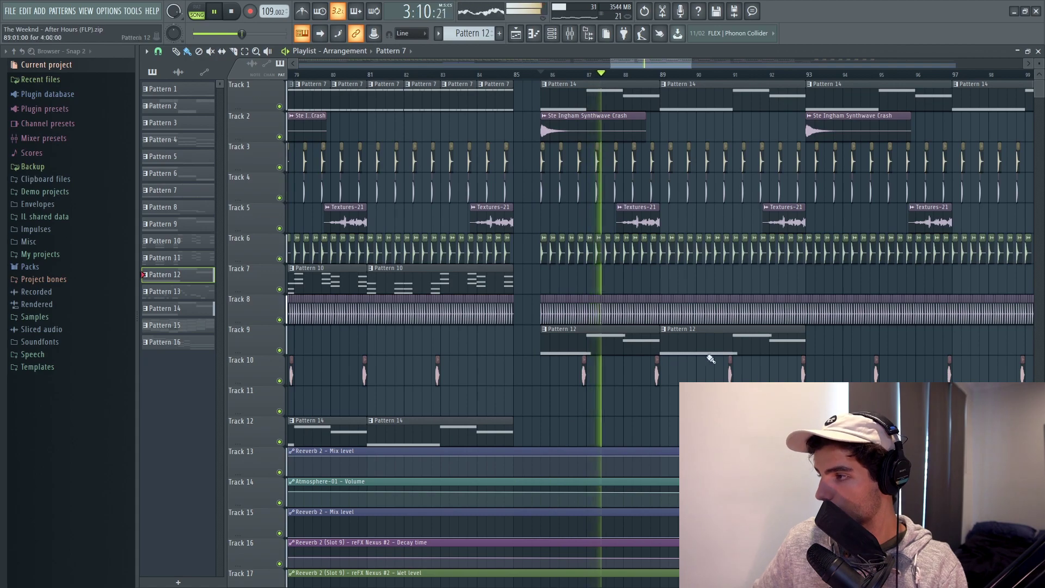
scroll(729, 305, "up", 1)
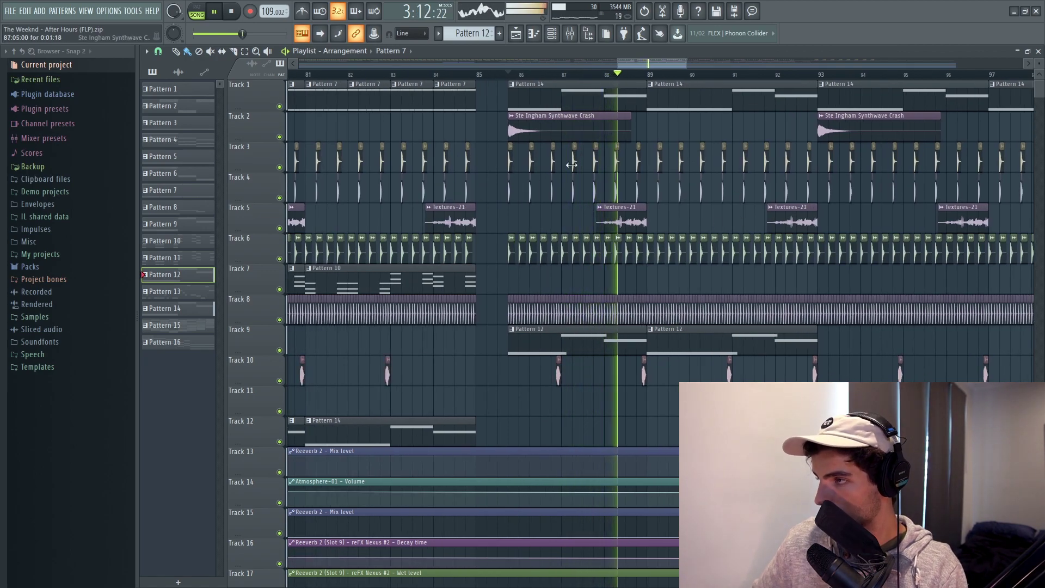
key("space")
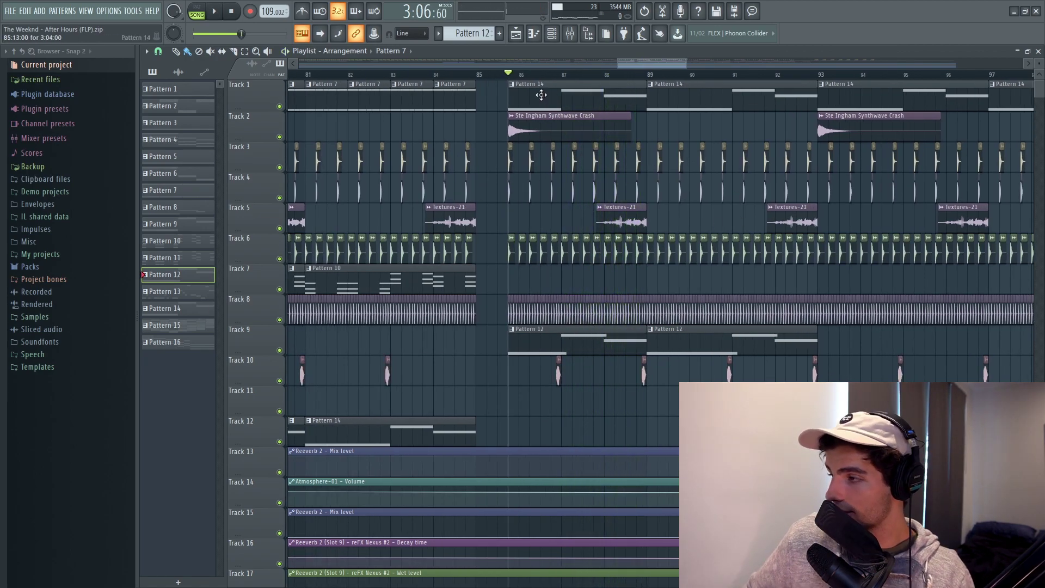
Step: View Pattern 12's Serum #7 notes in the piano roll and play the pattern
double_click(559, 345)
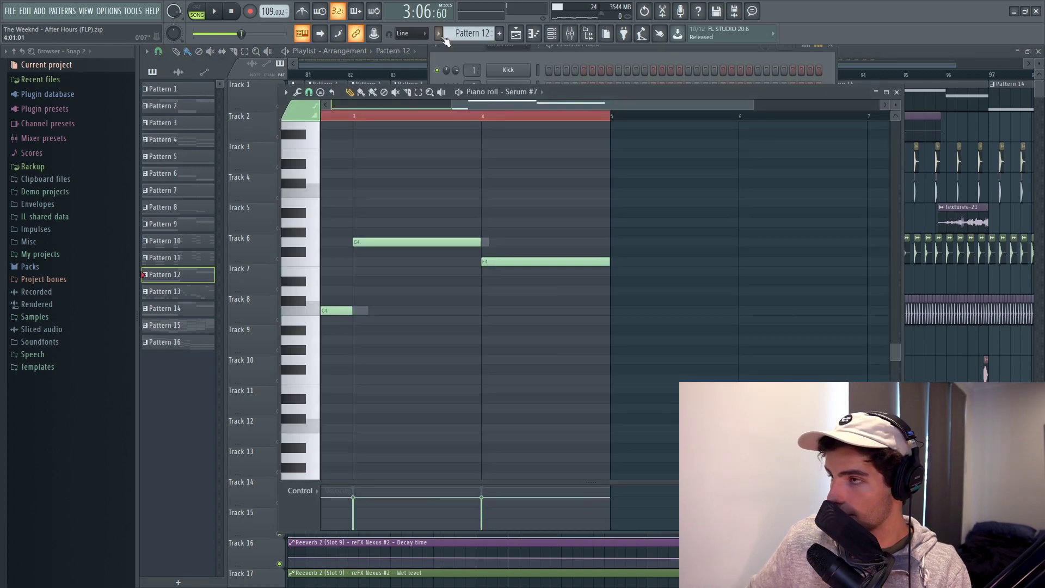
key("space")
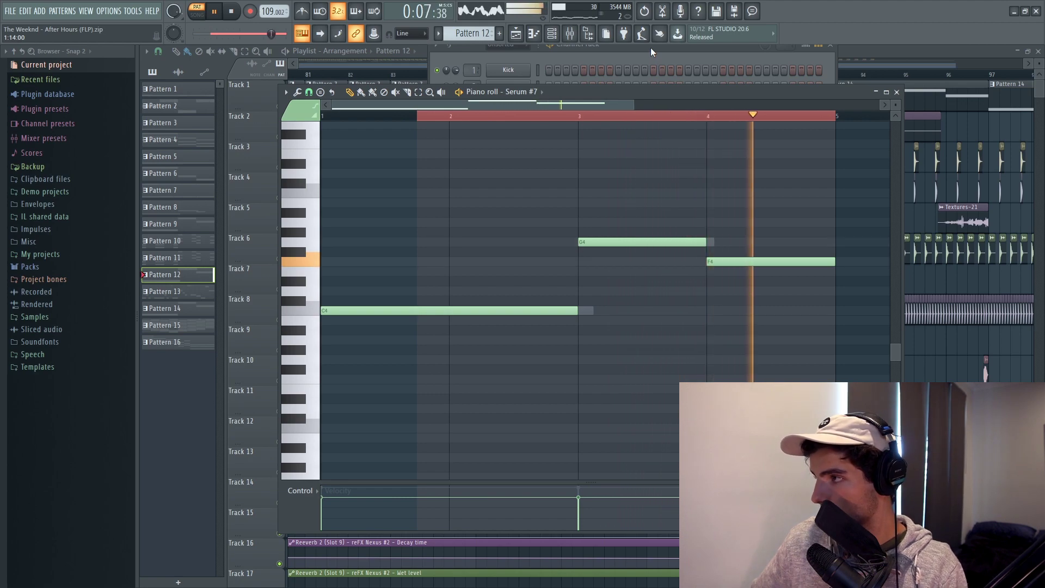
key("space")
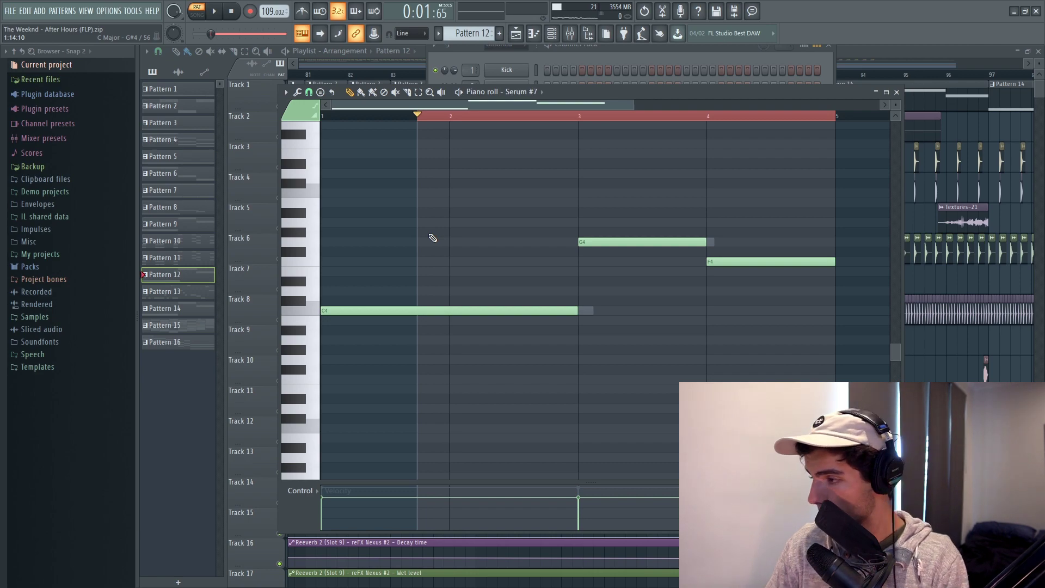
Step: Play Pattern 12 with the Serum #6 patch in view and bend its Env 3 curve slightly downward
key("space")
key("space")
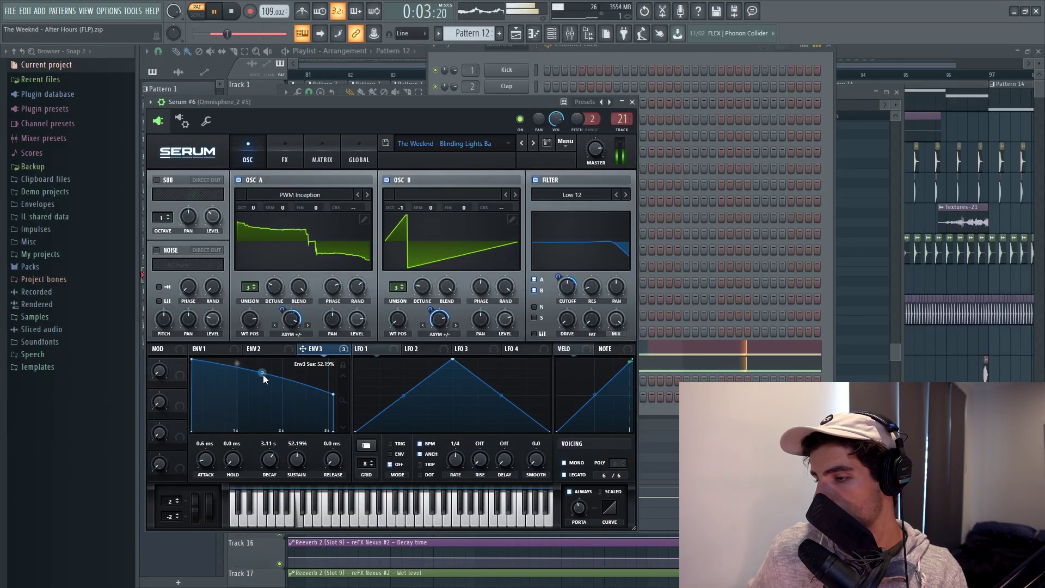
left_click_drag(263, 373, 263, 381)
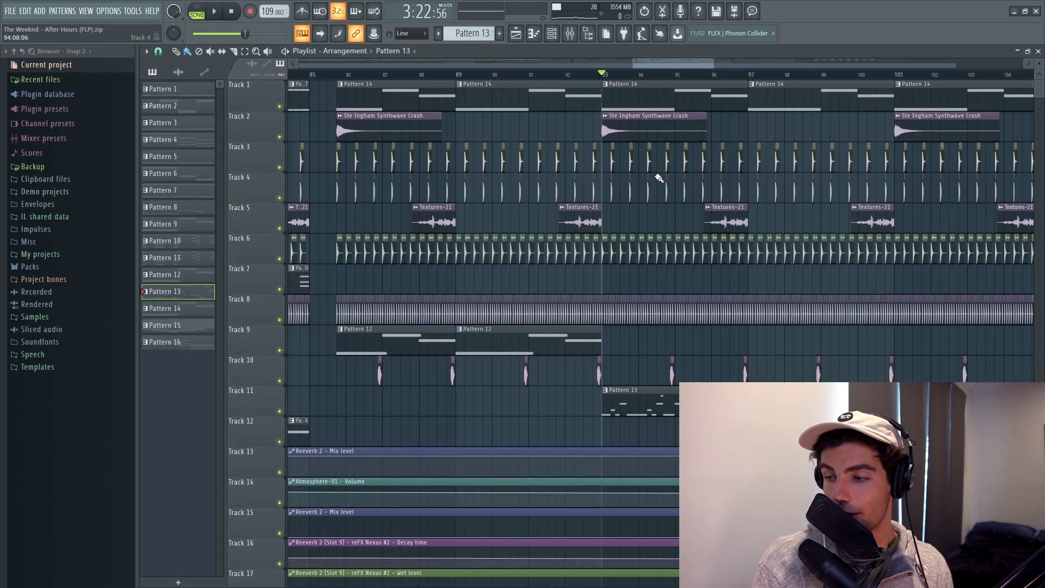
Step: Play Track 11's Pattern 13 from bar 93 and view its Omnisphere_2 #5 notes in the piano roll
key("space")
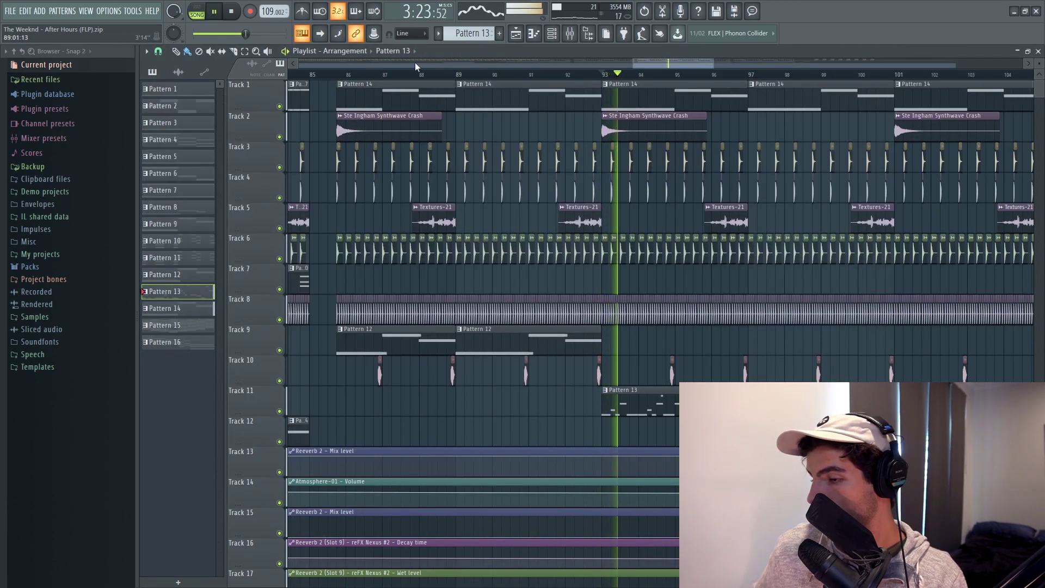
left_click(279, 411, "ctrl")
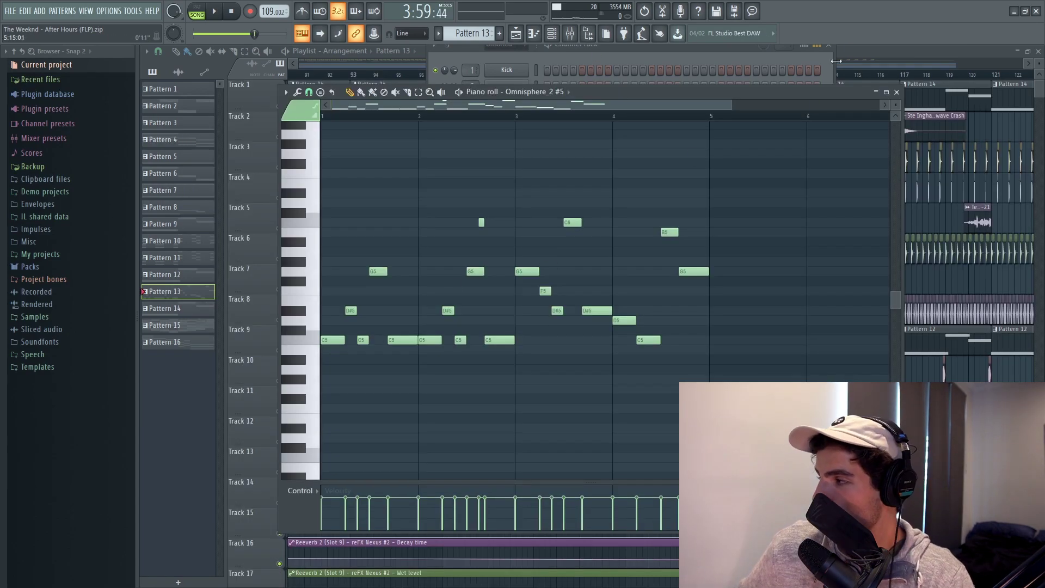
left_click(855, 48)
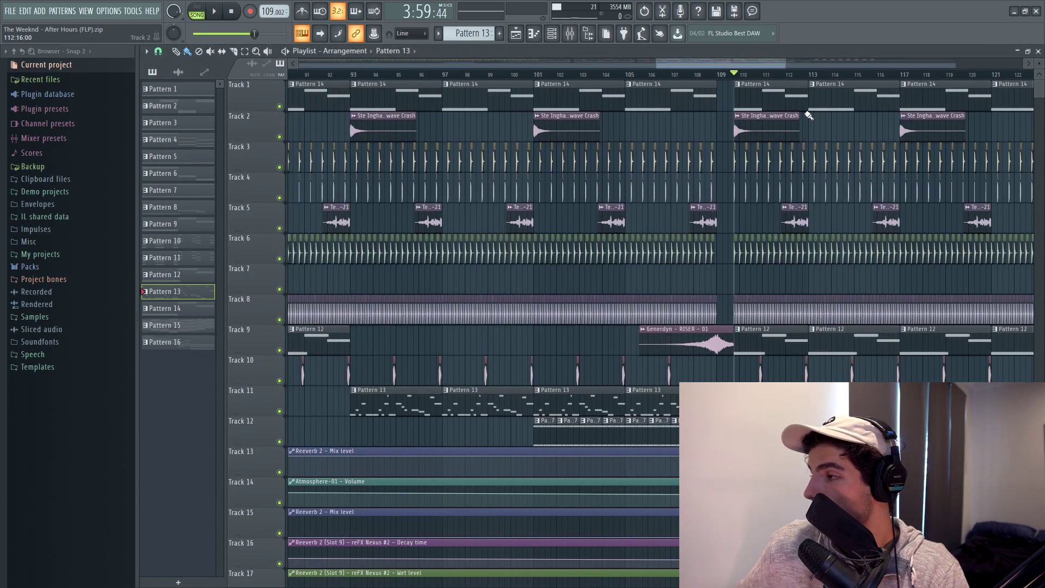
Step: Play the arrangement from the end of the riser near bar 109 and from the breakdown at bar 125
key("space")
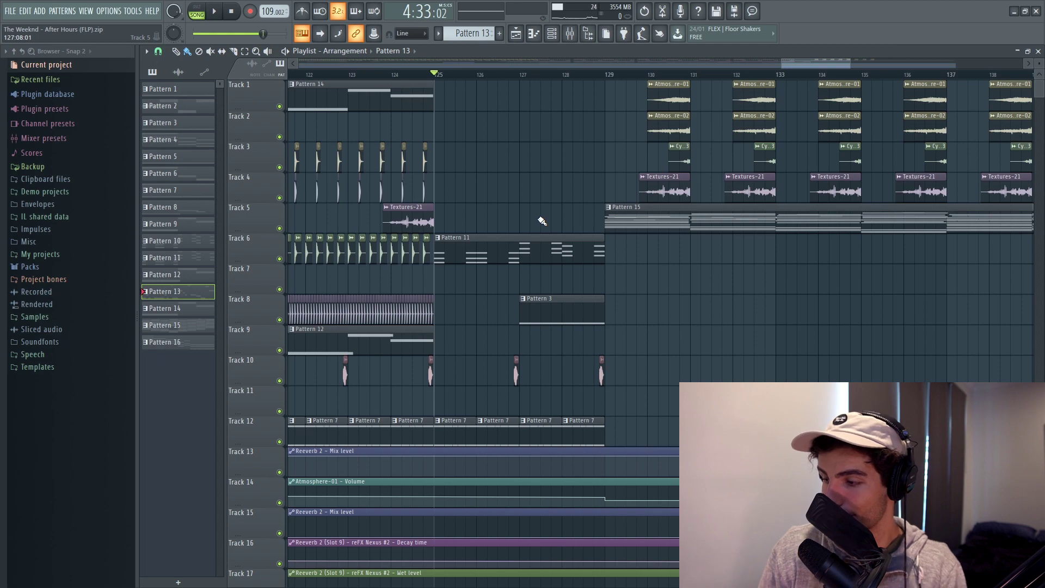
key("space")
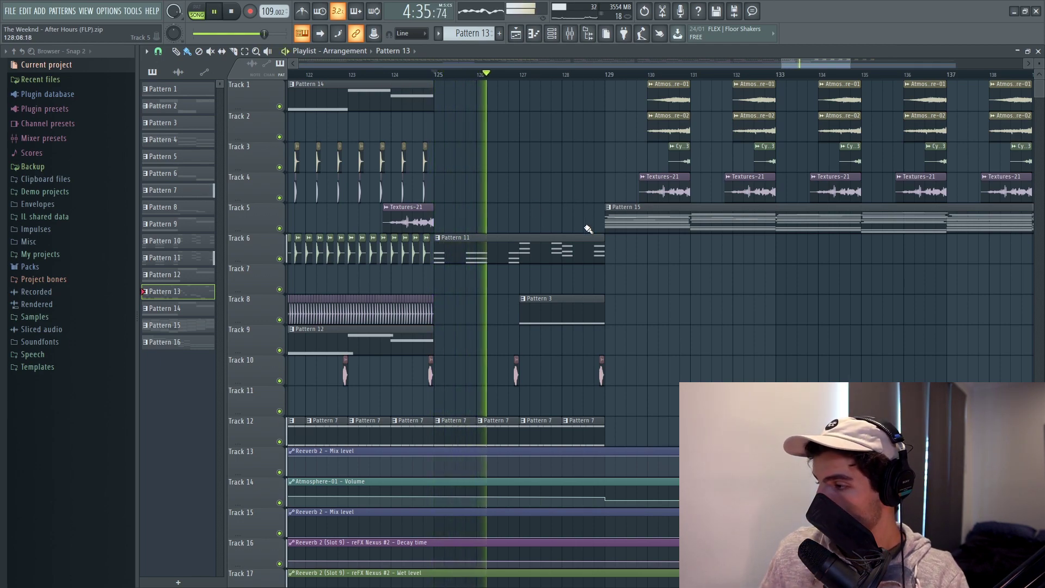
Step: View Pattern 11's Serum #4 chords in the piano roll while the breakdown plays
double_click(540, 248)
scroll(473, 206, "left", 4)
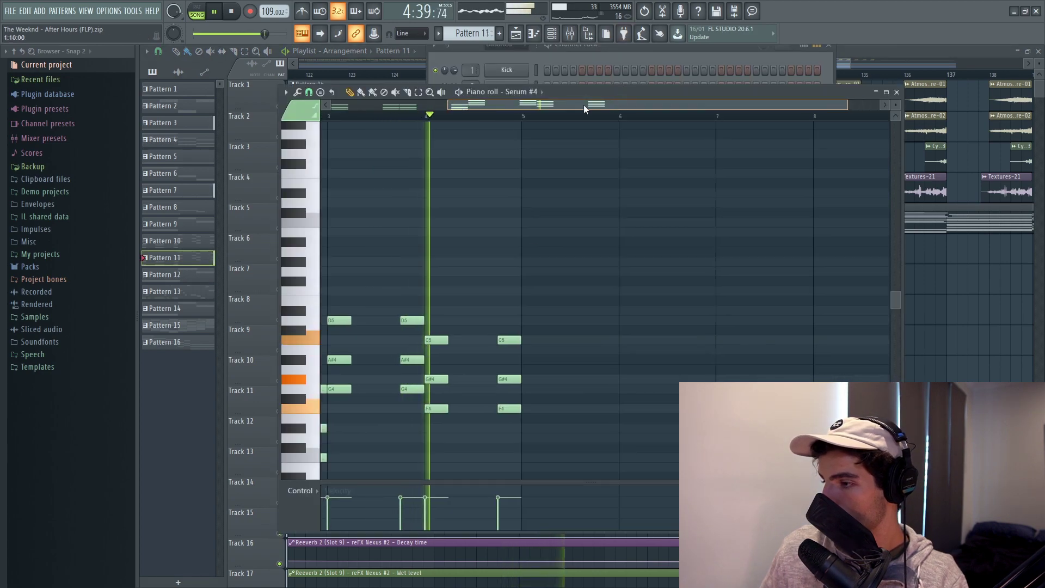
scroll(408, 158, "down", 4)
left_click(896, 92)
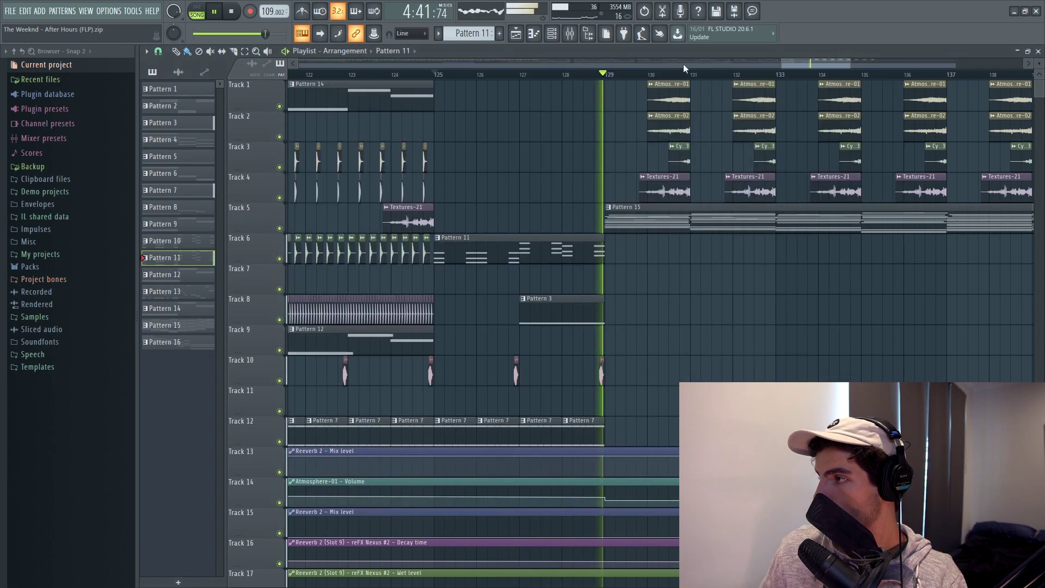
Step: Stop playback and view Pattern 15's reFX Nexus and reFX Nexus #2 notes in the piano roll
left_click_drag(815, 64, 832, 69)
double_click(539, 218)
key("space")
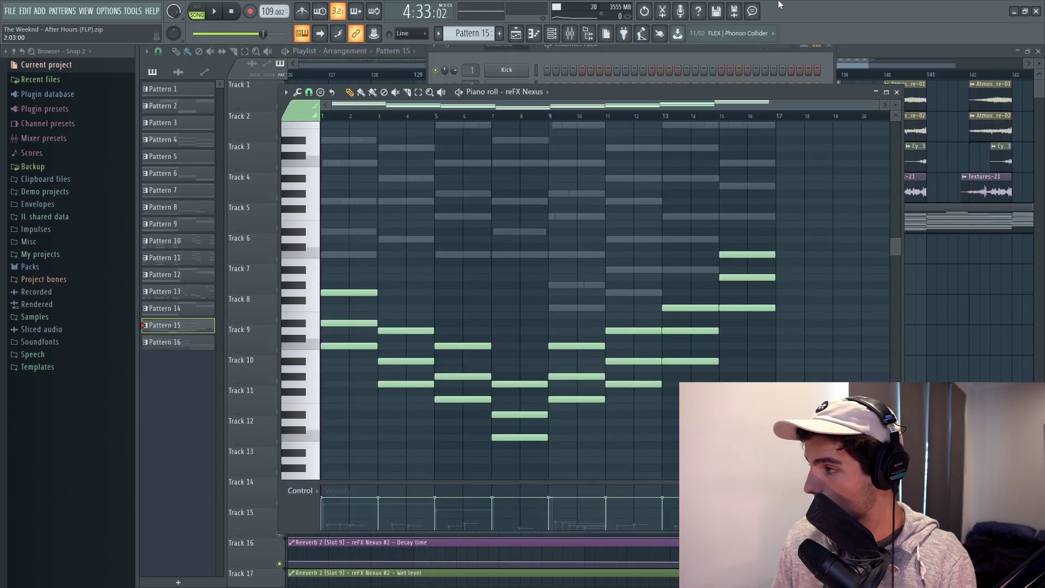
left_click(692, 60)
key("F7")
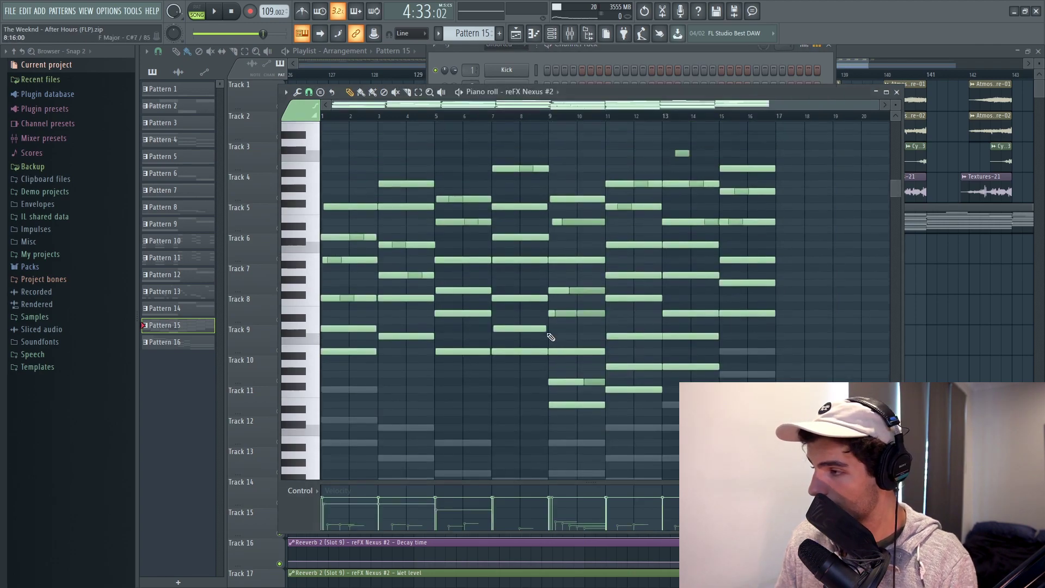
Step: Highlight Pattern 15's second reFX Nexus chord and examine the layered reFX Nexus #2 notes around bars 9 to 11
left_click_drag(423, 292, 430, 430)
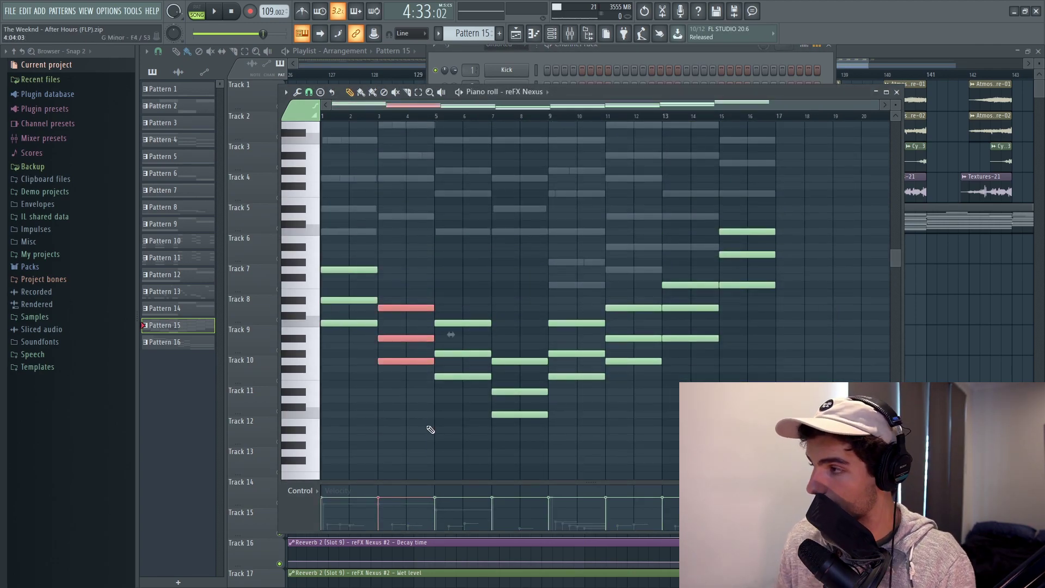
left_click(634, 53)
left_click(618, 380)
scroll(617, 397, "up", 3)
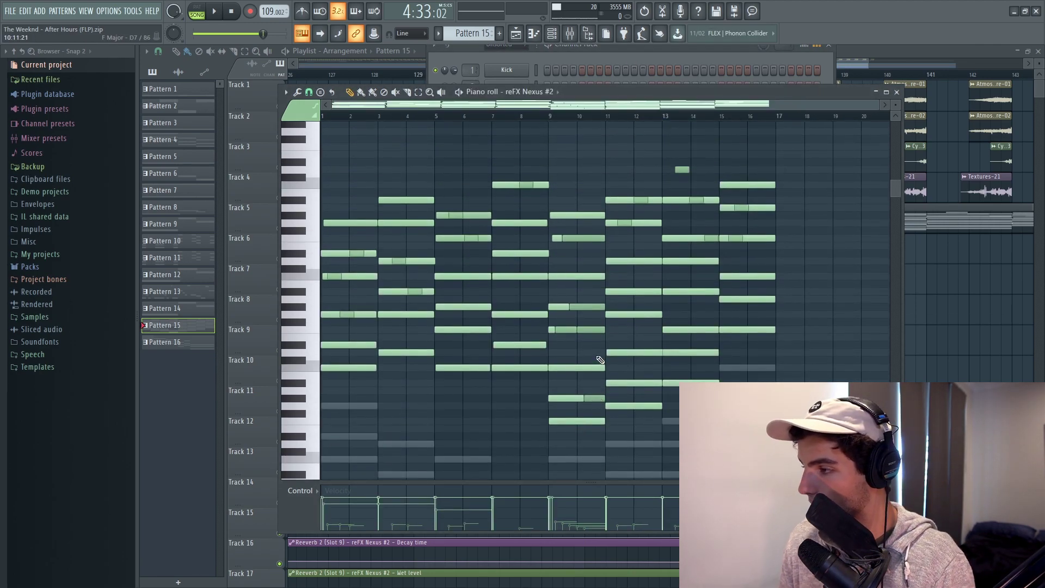
left_click_drag(587, 178, 566, 478)
scroll(567, 468, "down", 2)
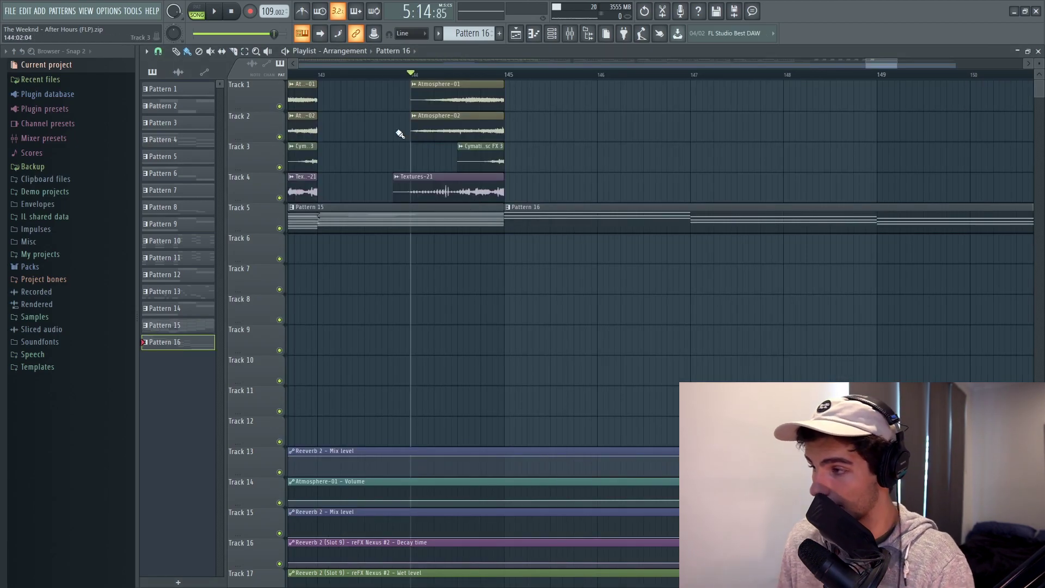
Step: View Pattern 16's reFX Nexus notes, selecting the chords of the first eight bars and the sustained chord from bar 9
double_click(562, 212)
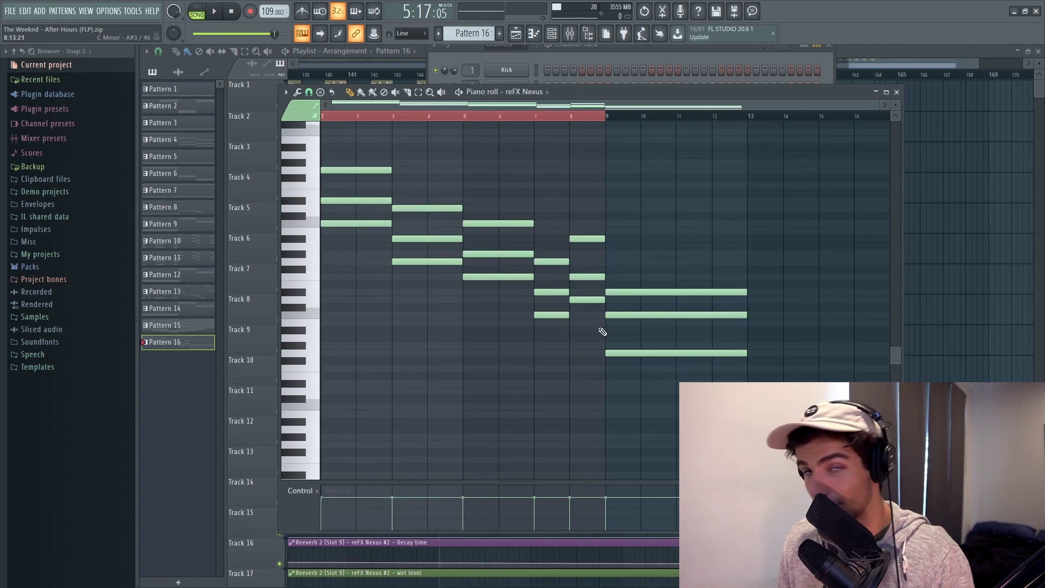
left_click_drag(578, 343, 320, 146)
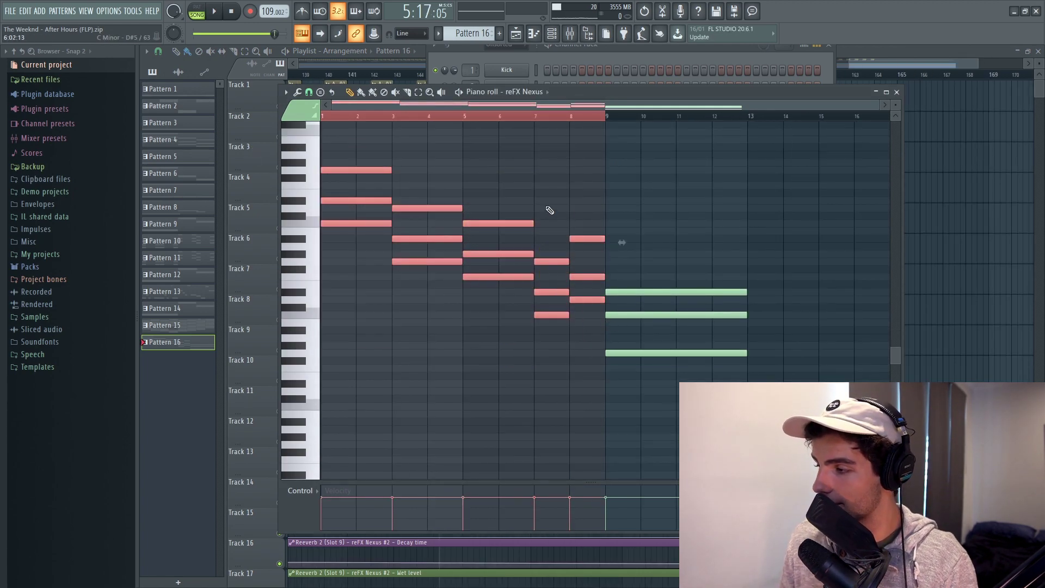
left_click(707, 238)
left_click_drag(673, 265, 673, 413)
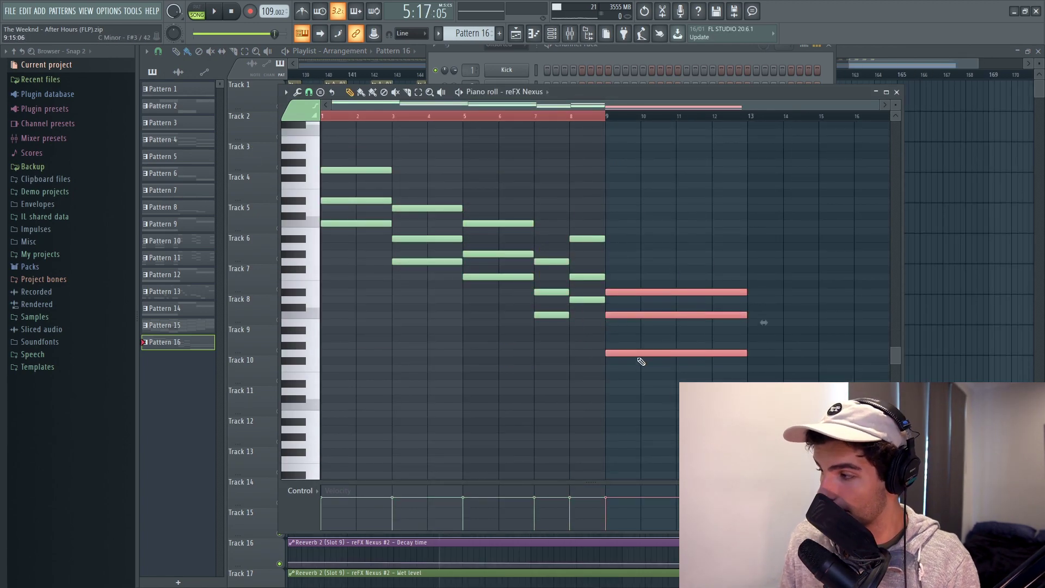